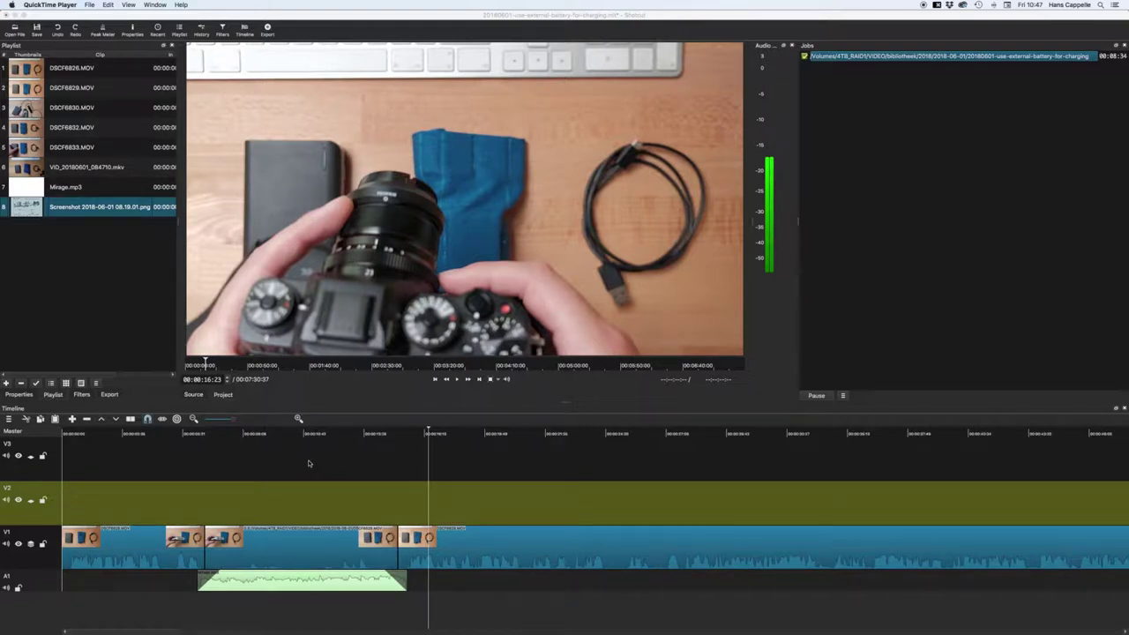
Step: Move the playhead through the opening clips, jumping back over clip edges, and place it at 00:00:01:46
click(372, 457)
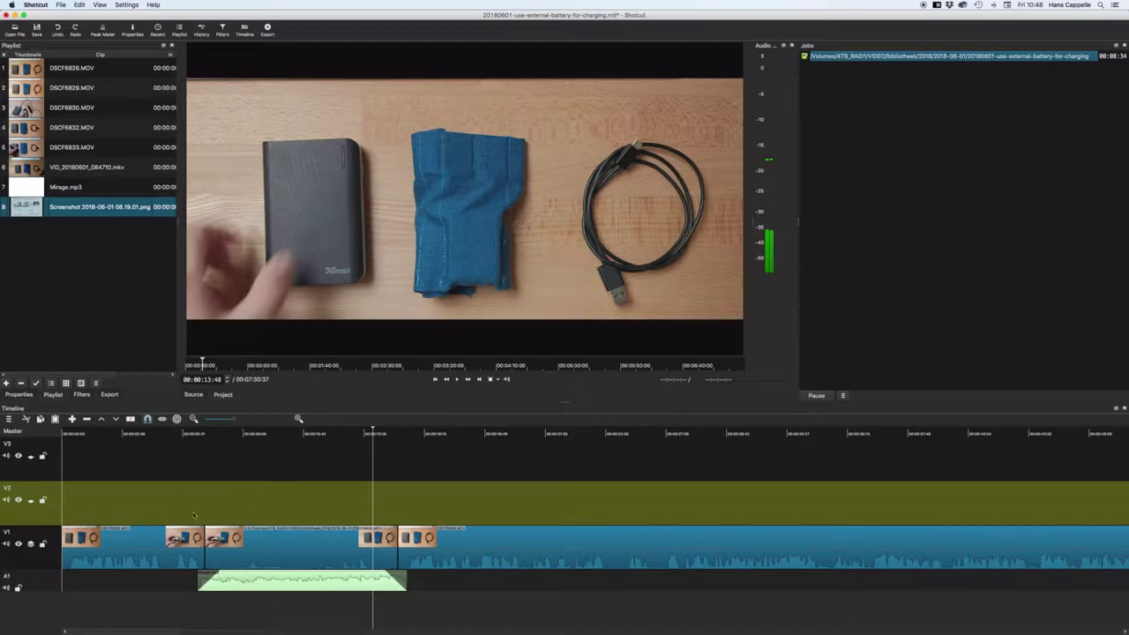
click(434, 379)
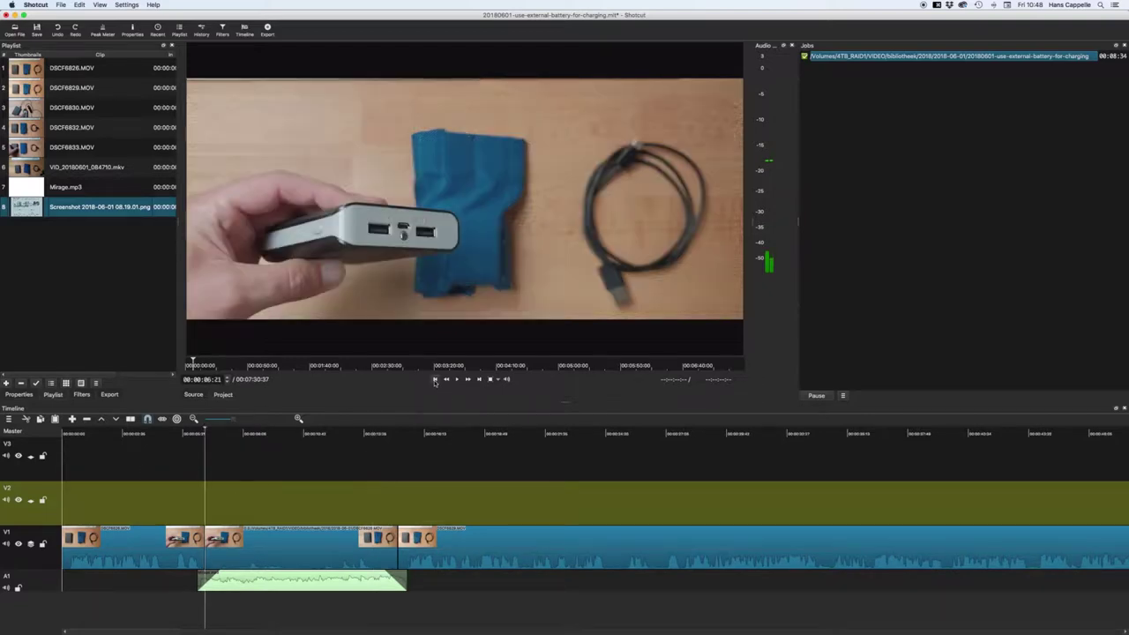
click(434, 380)
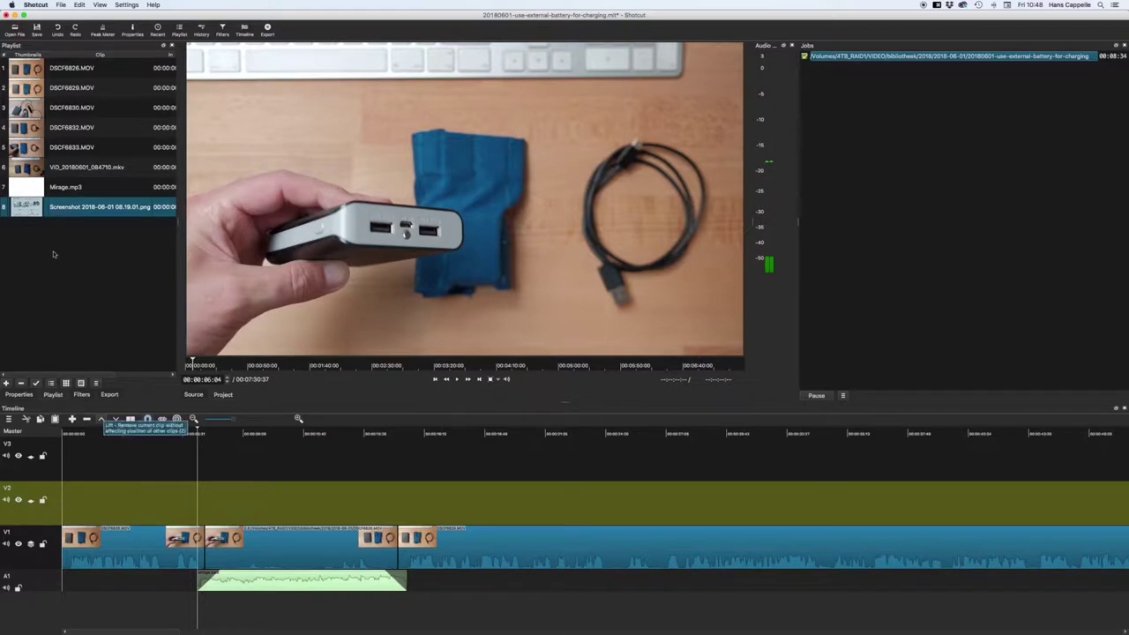
click(104, 473)
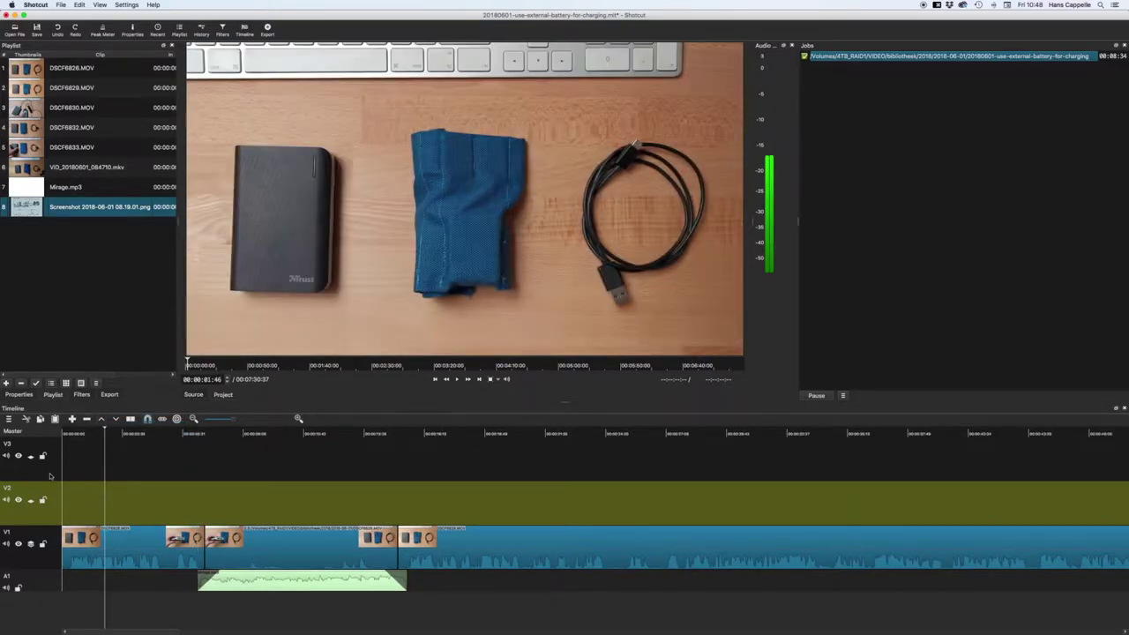
Step: Switch the current track between V3, V2 and V1, ending with V3 as the current track
click(51, 476)
click(49, 513)
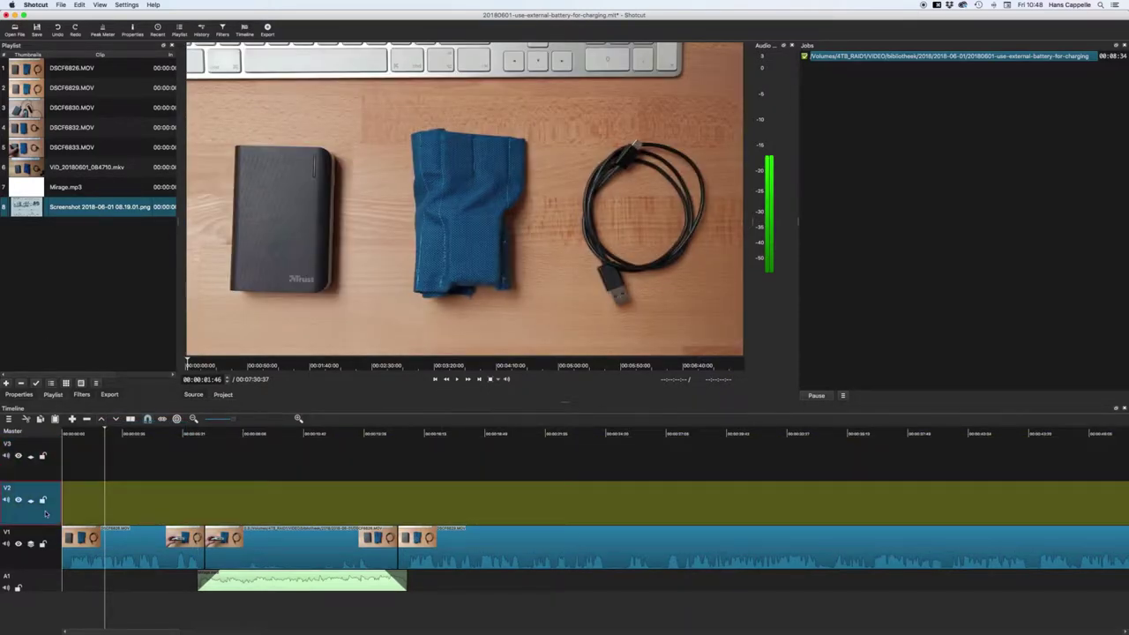
click(50, 532)
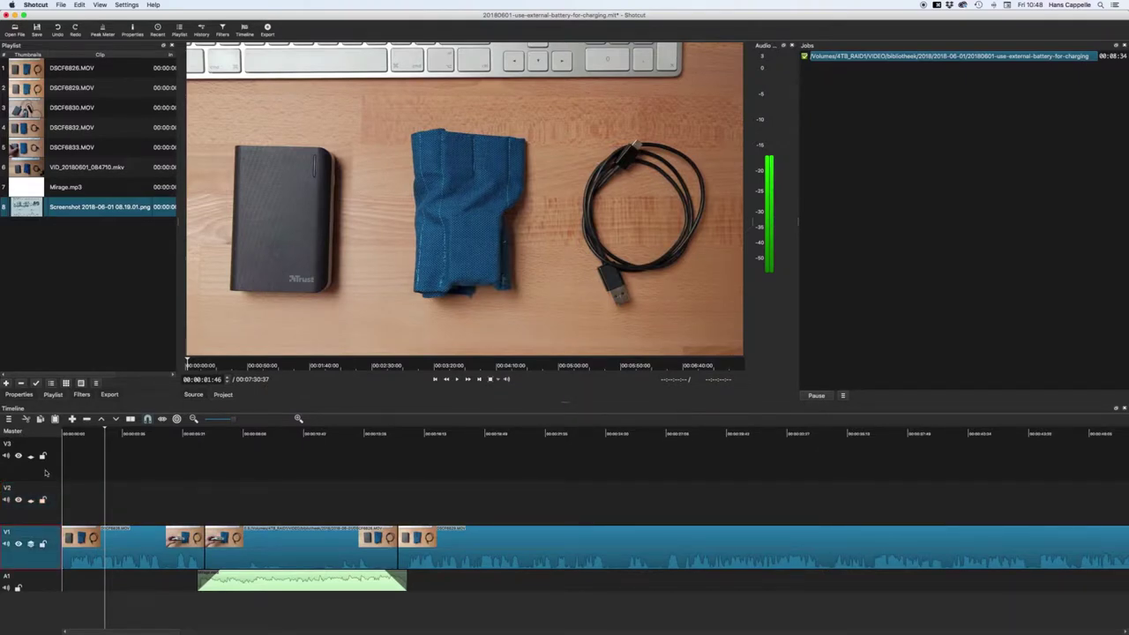
click(48, 477)
click(47, 519)
click(51, 476)
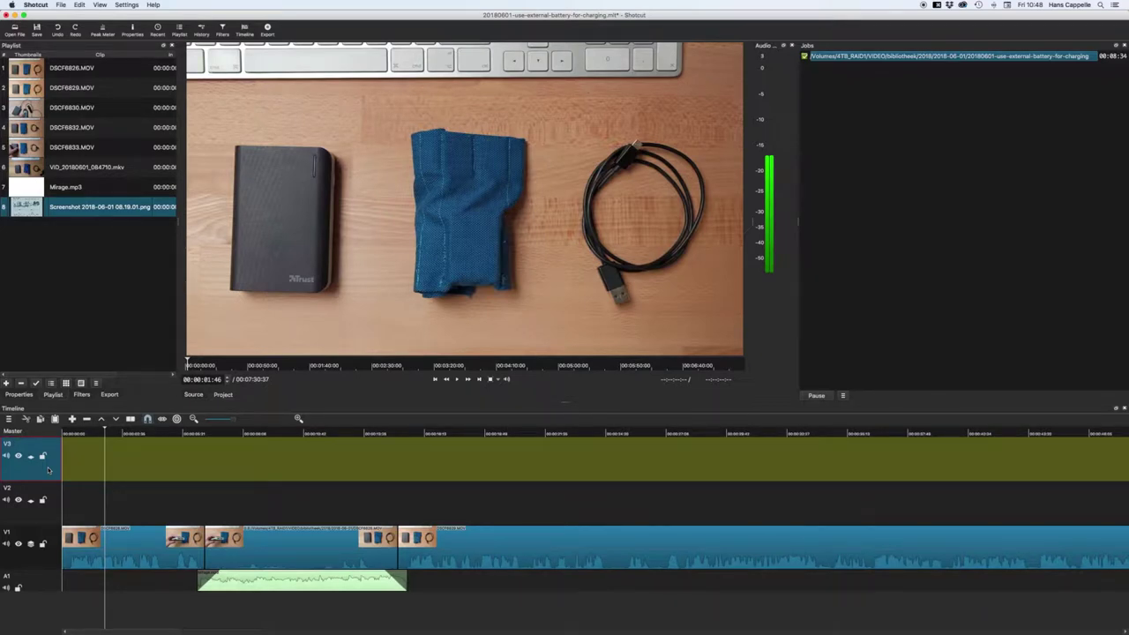
Step: Open DSCF6826.MOV from the playlist in the source player, play a few seconds of it and stop playback
double_click(89, 70)
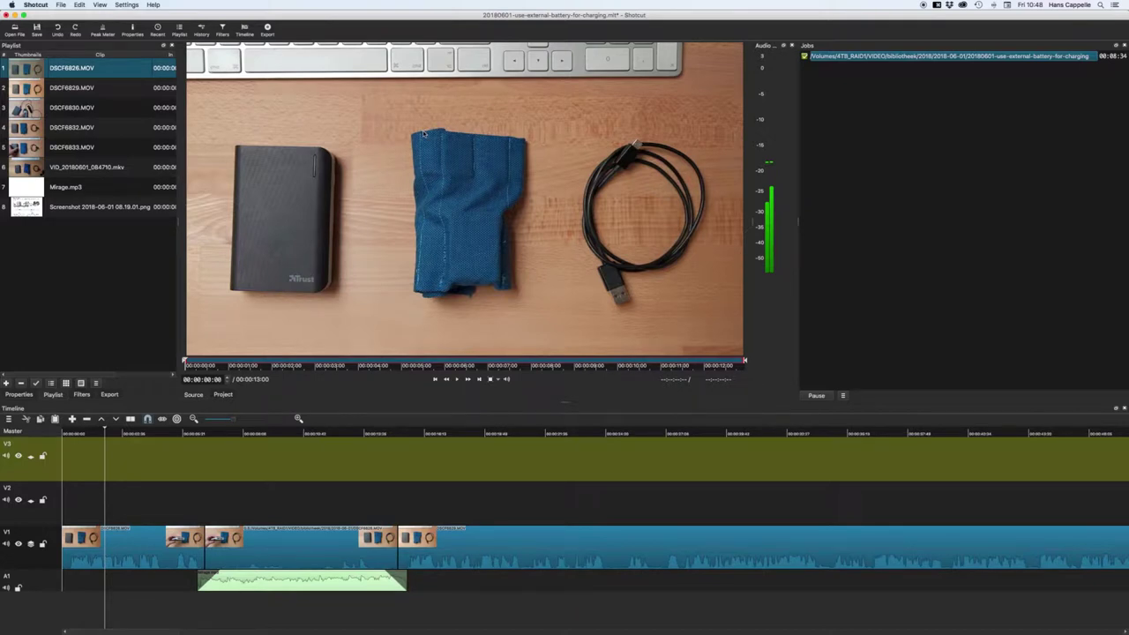
key(space)
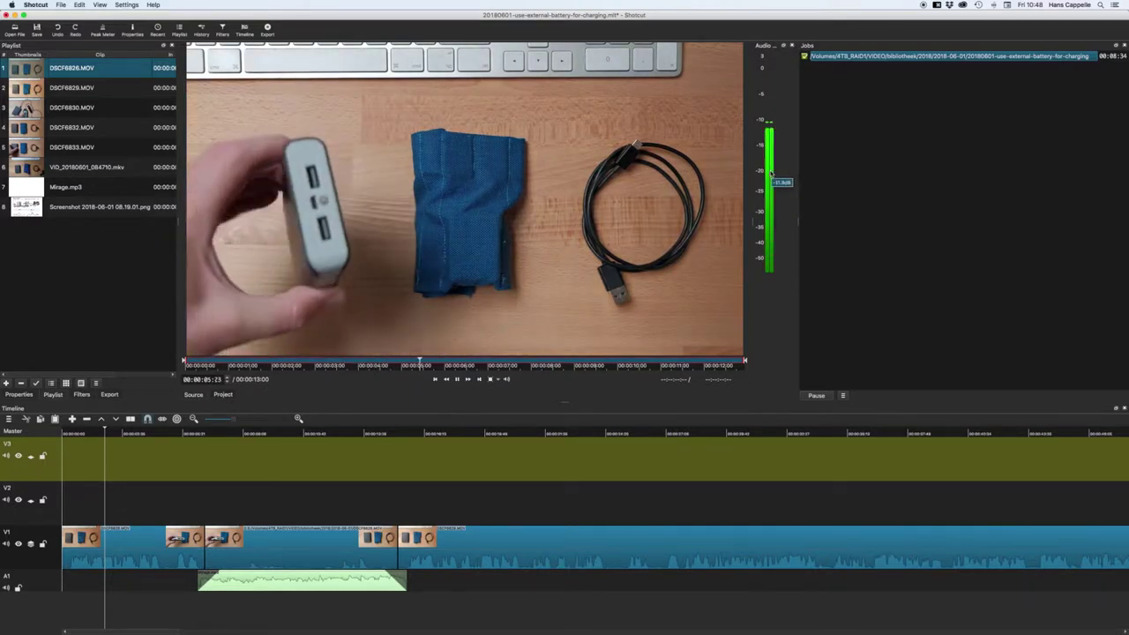
key(space)
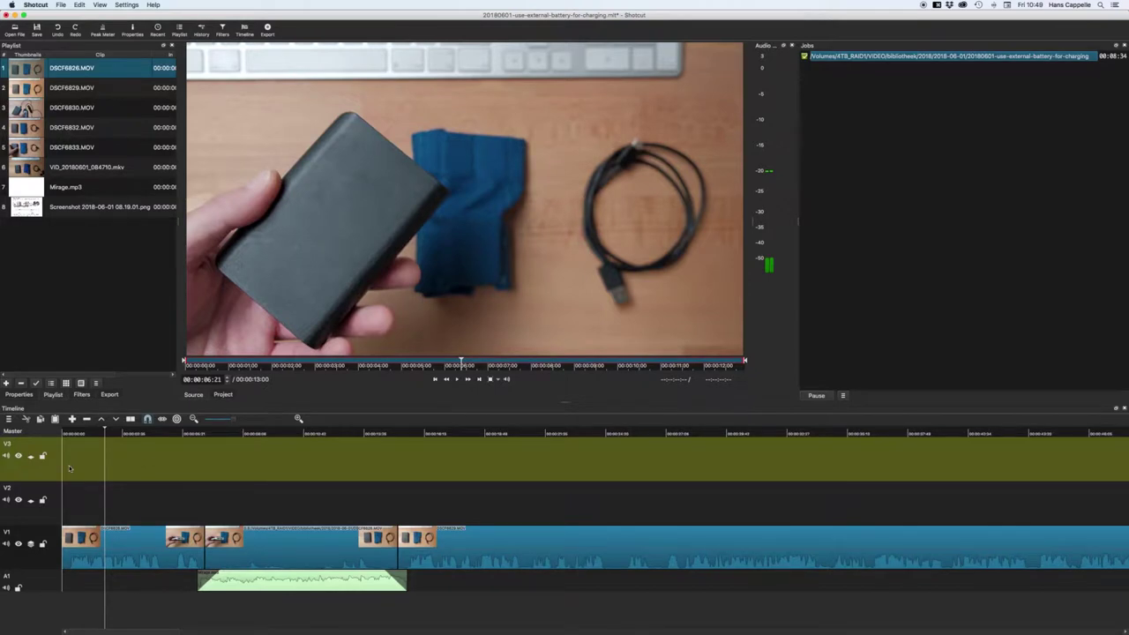
Step: Append the DSCF6826.MOV source clip to the end of track V3 and select the appended clip
click(8, 450)
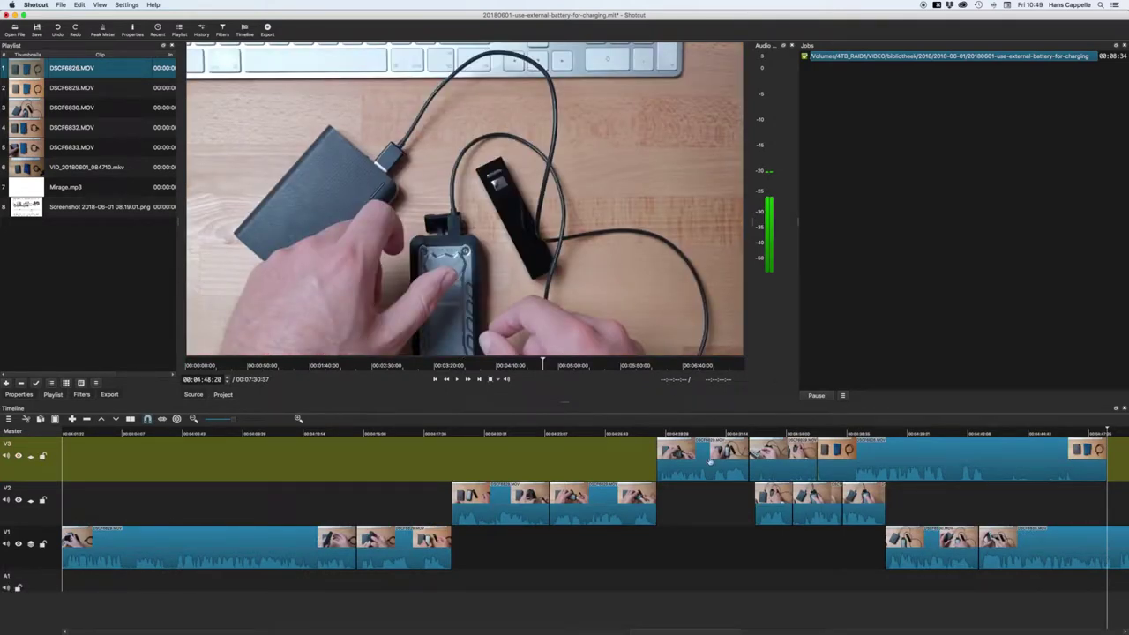
scroll(714, 462, right, 3)
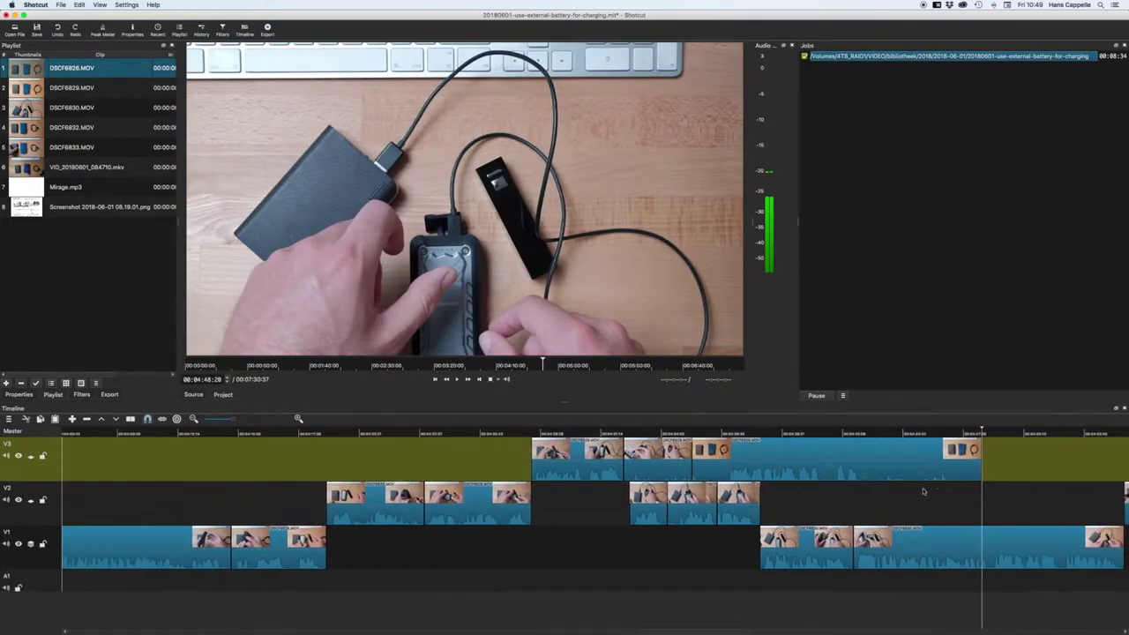
click(733, 459)
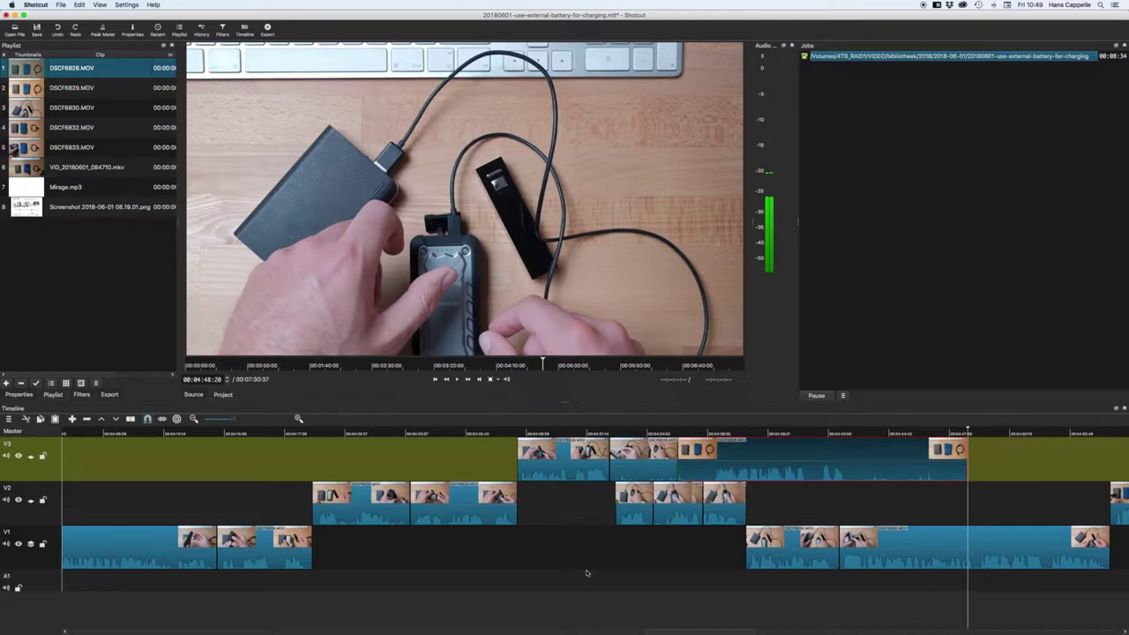
Step: Add video track V4 above V3 and audio track A2 below A1
key(super+y)
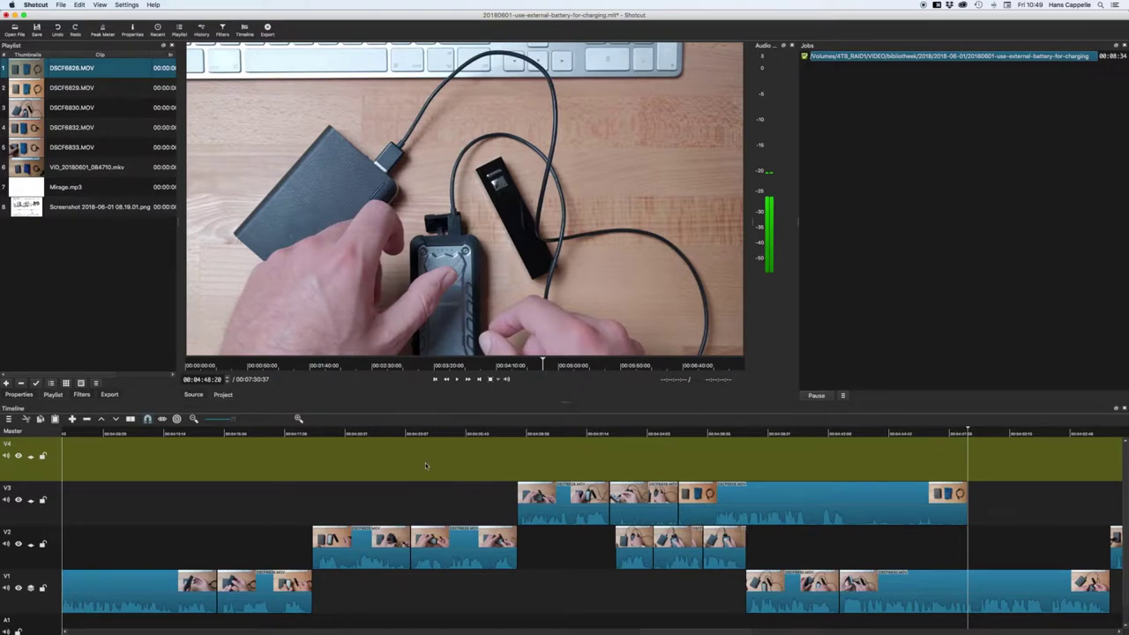
click(9, 446)
key(super+u)
scroll(69, 545, down, 1)
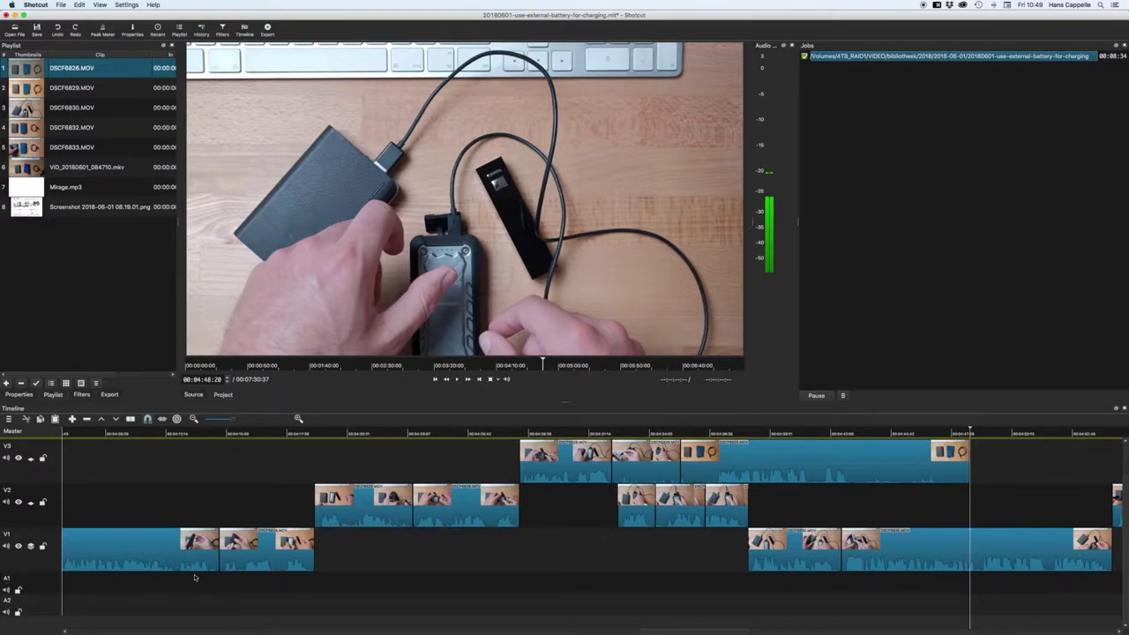
scroll(197, 576, right, 10)
scroll(196, 576, left, 10)
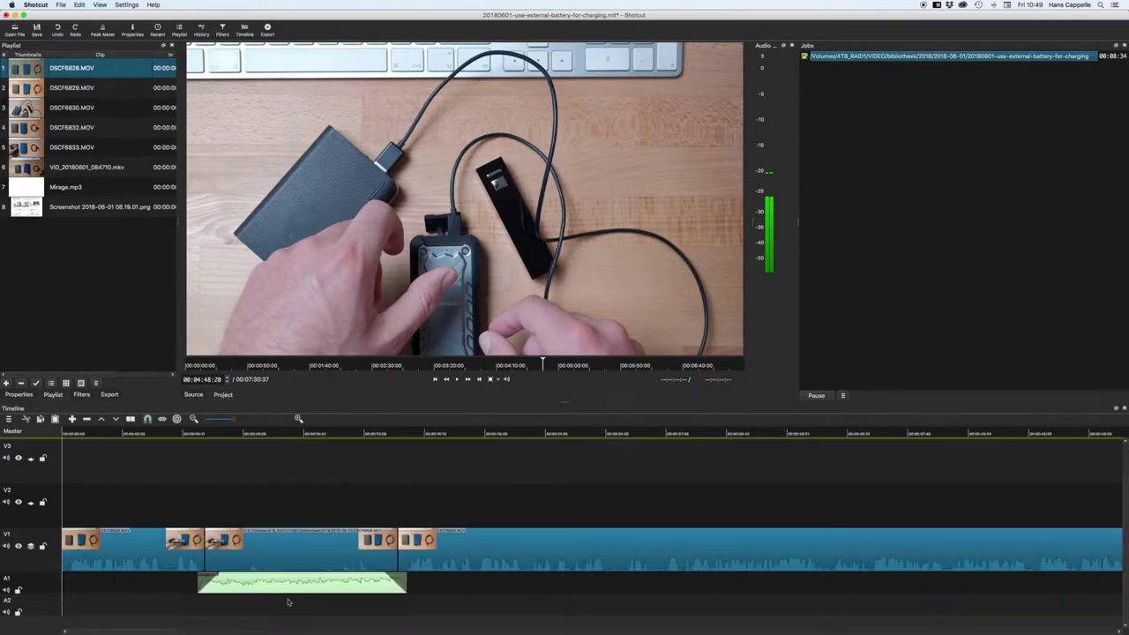
scroll(311, 511, up, 1)
Step: Move the appended DSCF6826.MOV clip from the end of V3 up to V4 and delete it there
scroll(310, 512, right, 10)
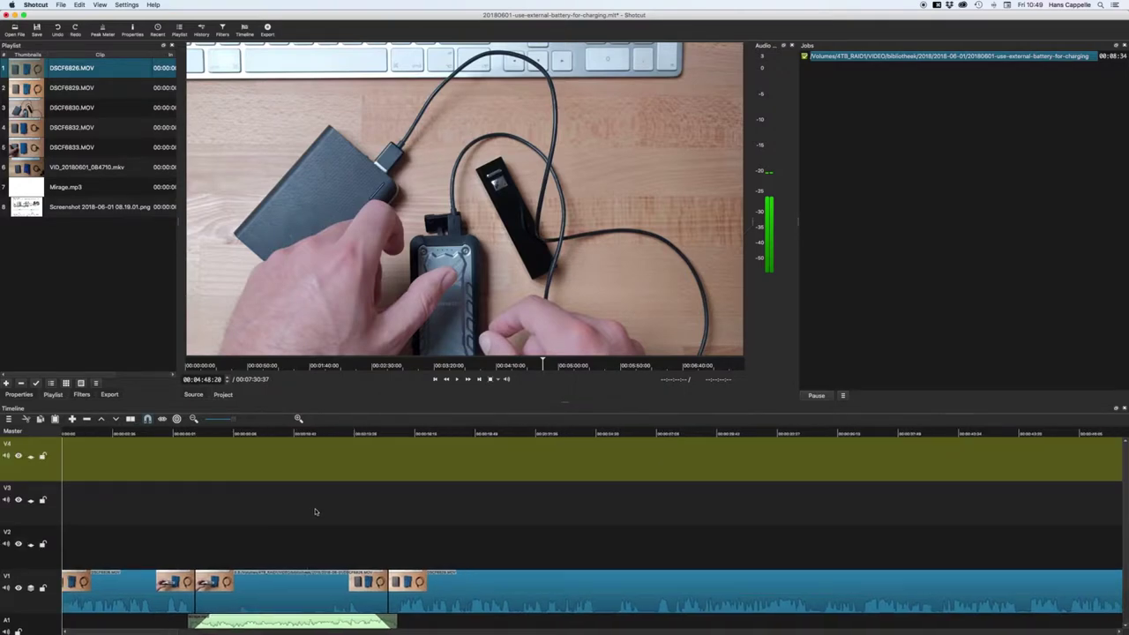
scroll(296, 507, left, 10)
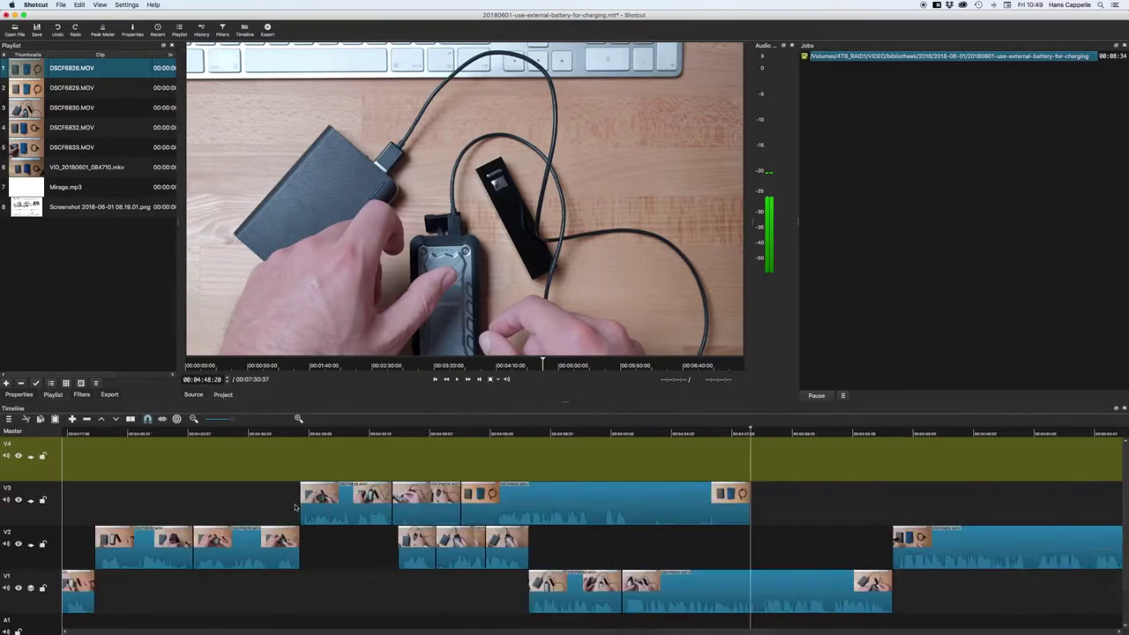
drag(447, 492, 441, 453)
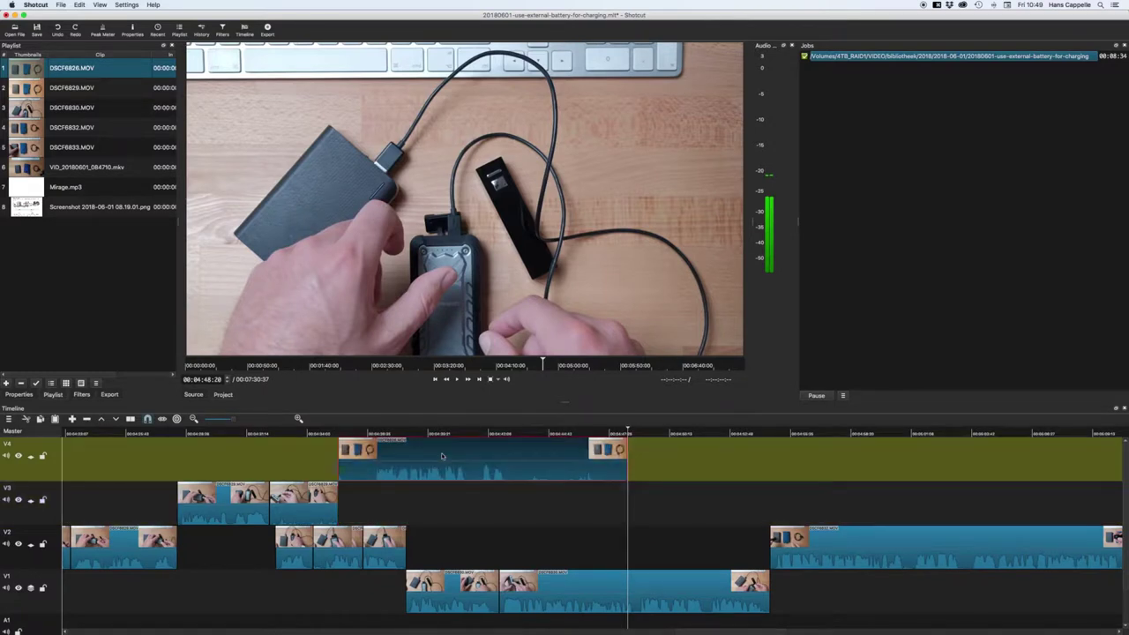
key(BackSpace)
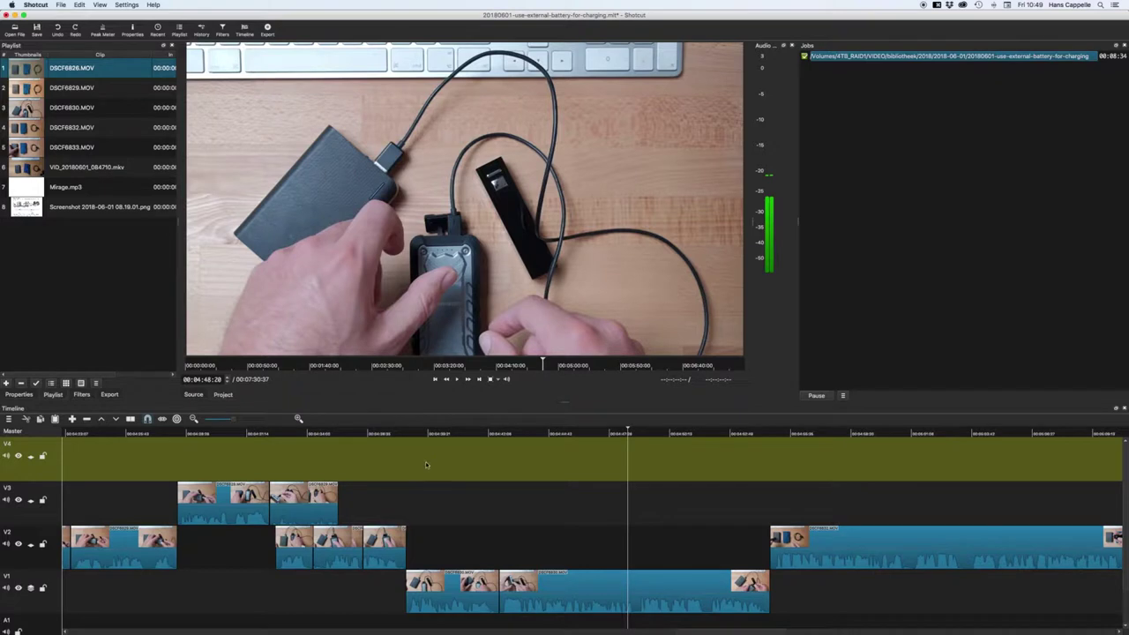
Step: Append DSCF6826.MOV to the empty V4 track and select the new clip
click(426, 462)
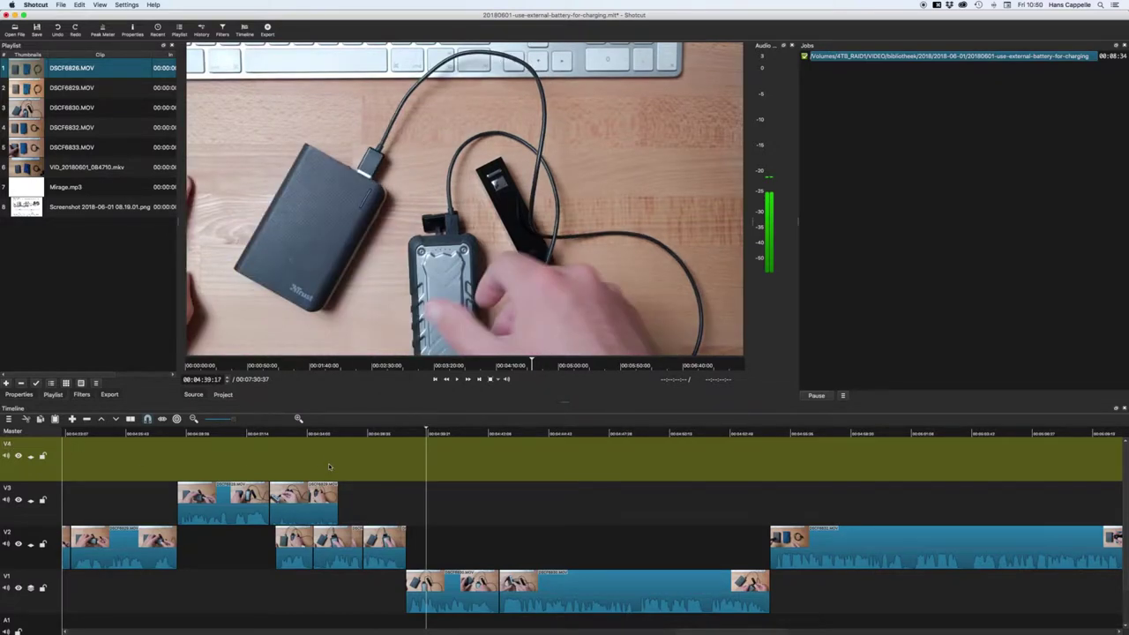
key(a)
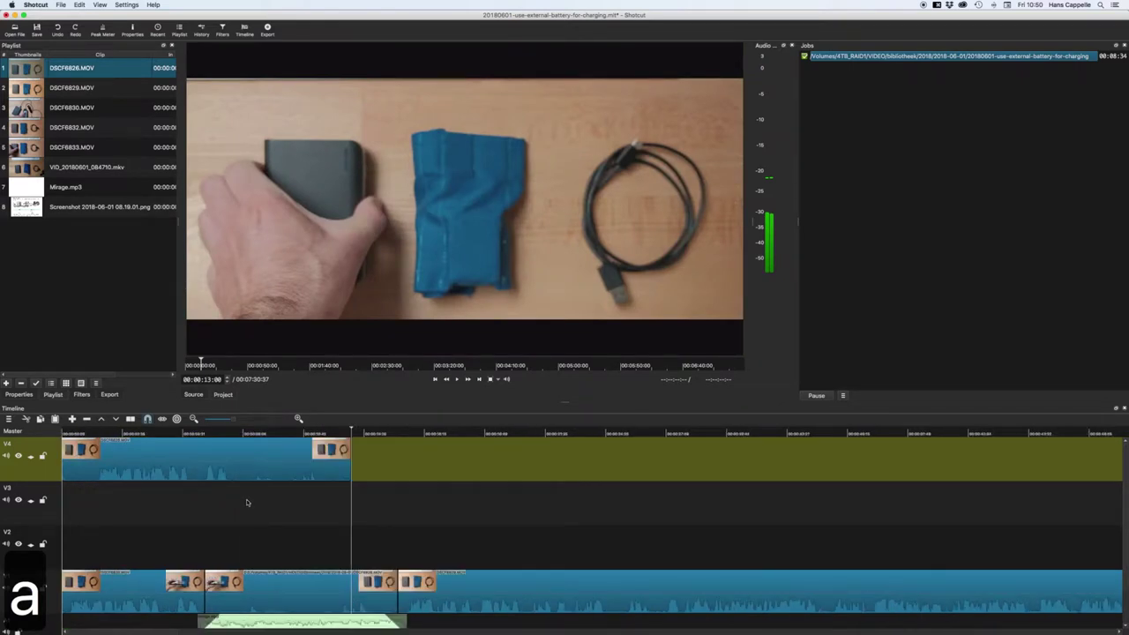
click(160, 460)
Step: Split the V4 clip at 00:00:01:21, 00:00:07:33 and 00:00:10:10
click(94, 494)
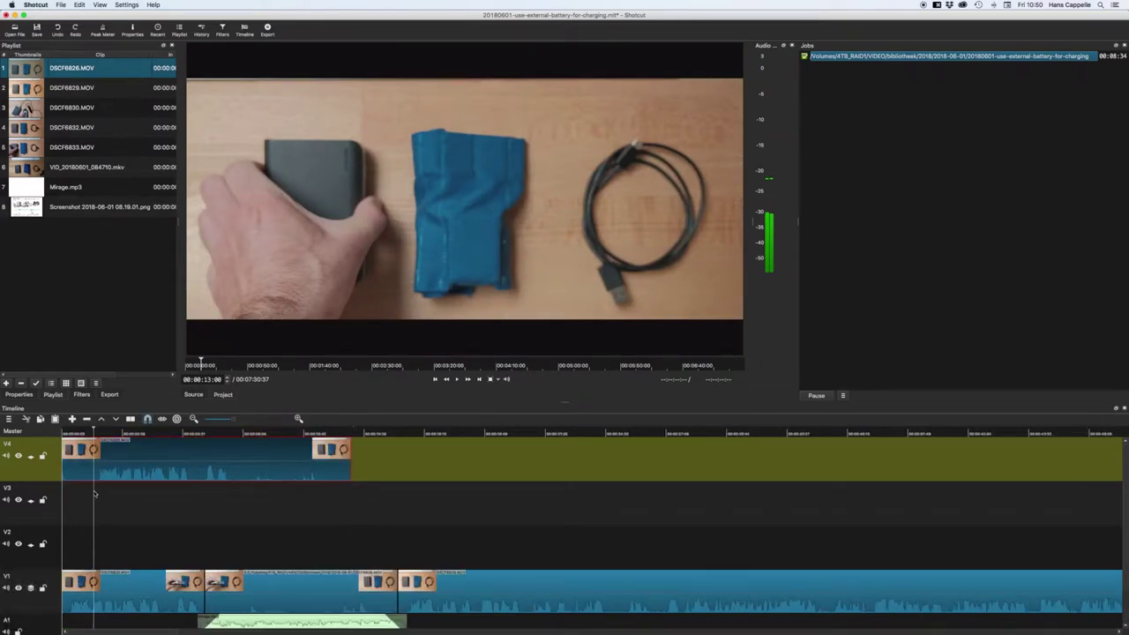
key(s)
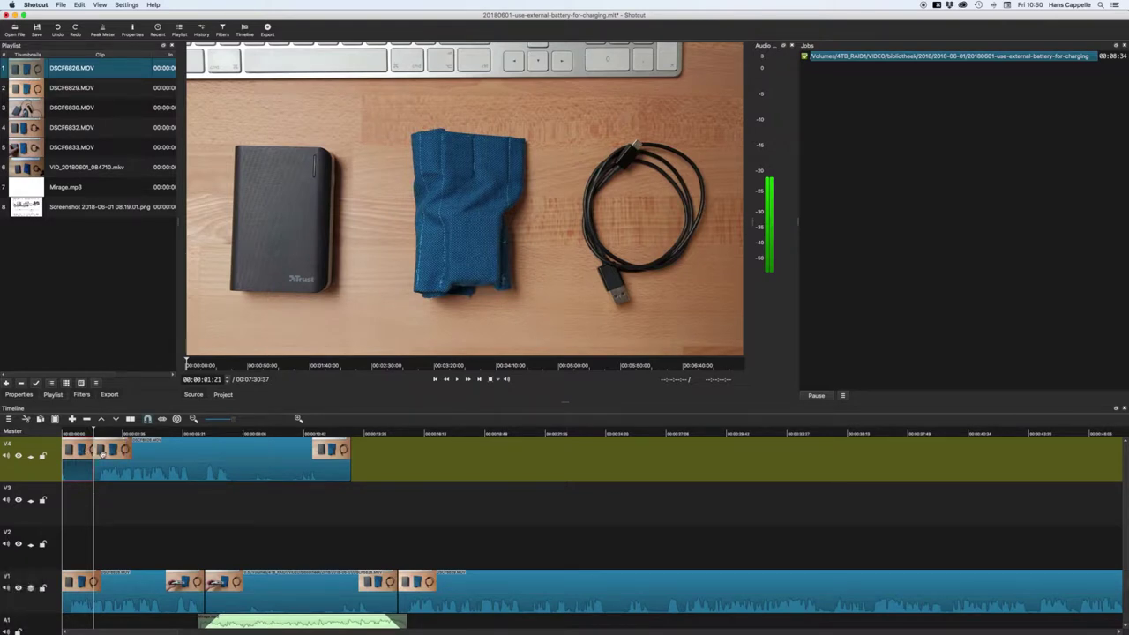
click(233, 492)
key(s)
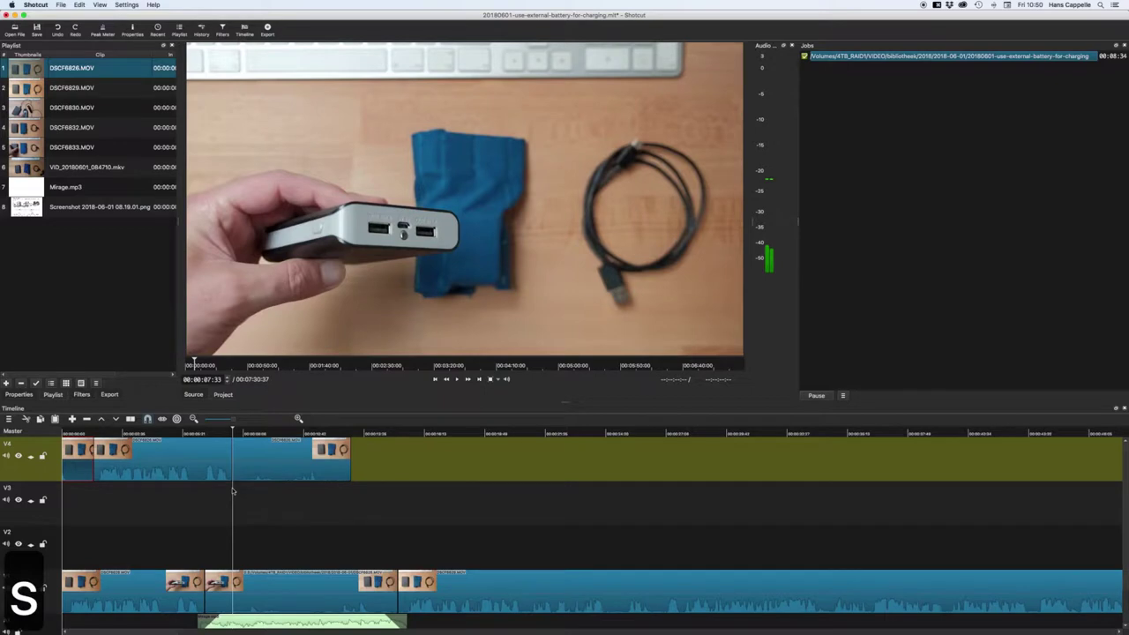
click(289, 492)
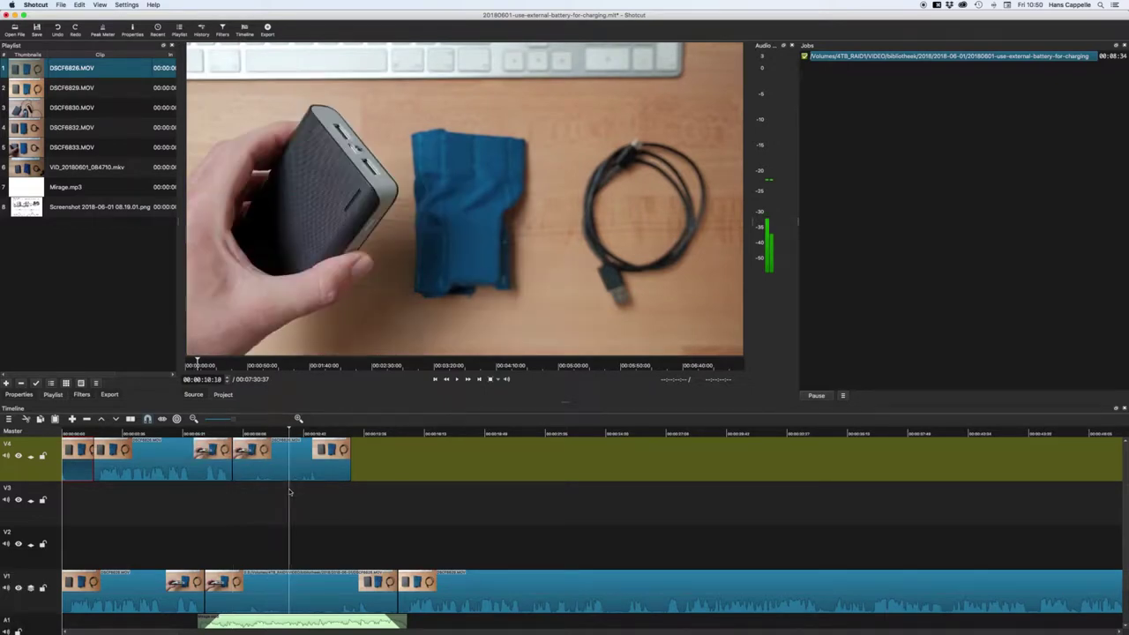
key(s)
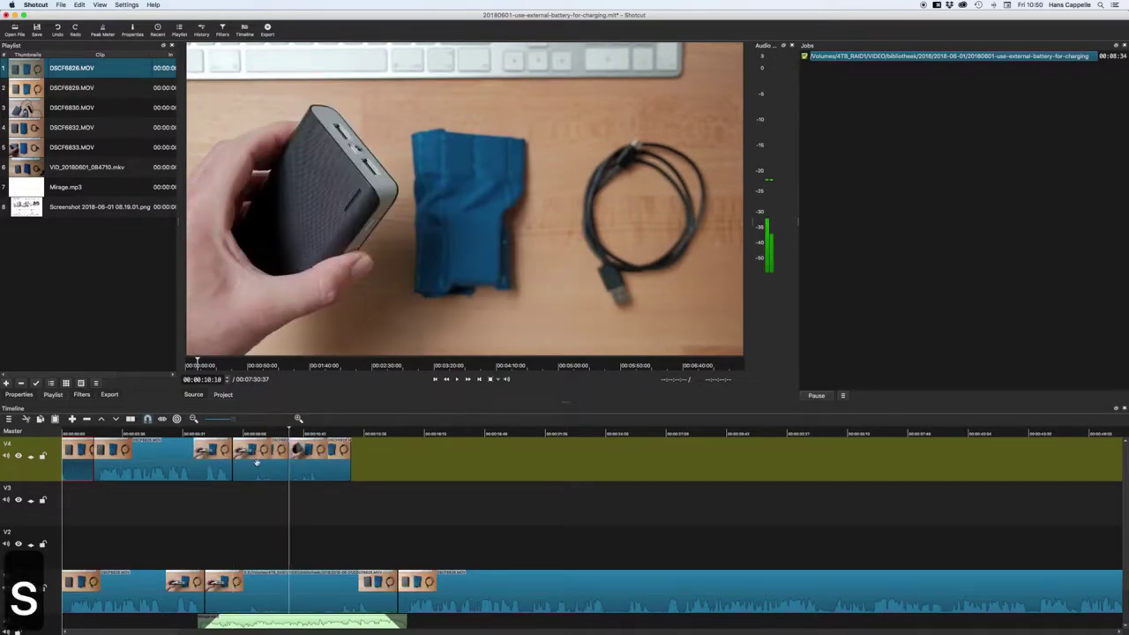
Step: Ripple-delete the third V4 segment, between 00:00:07:33 and 00:00:10:10, and undo the deletion
click(257, 463)
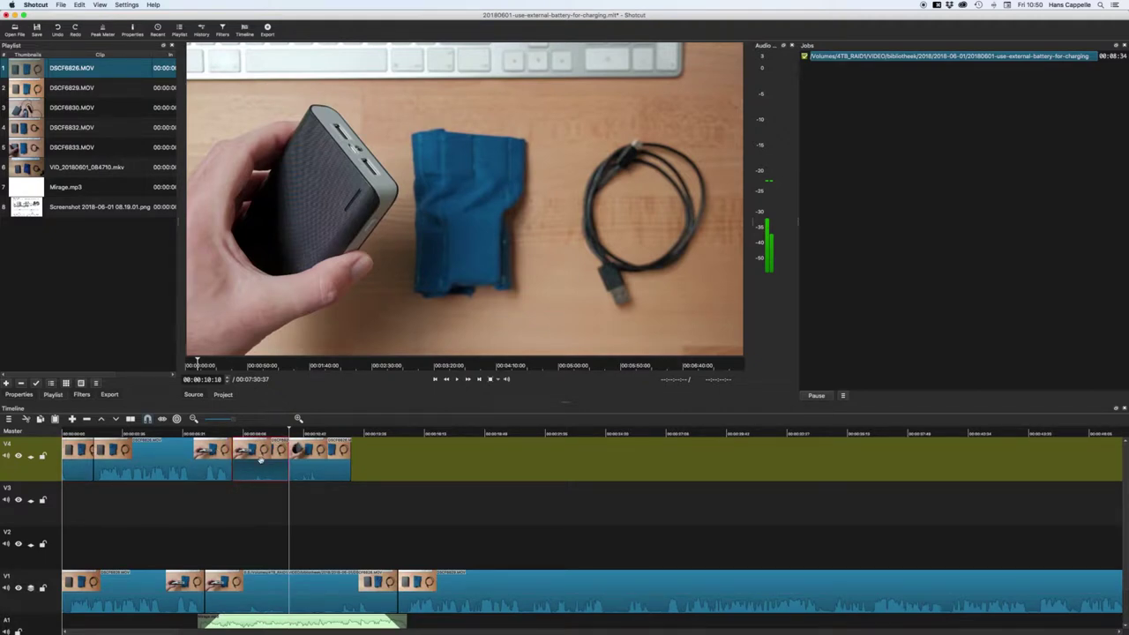
key(x)
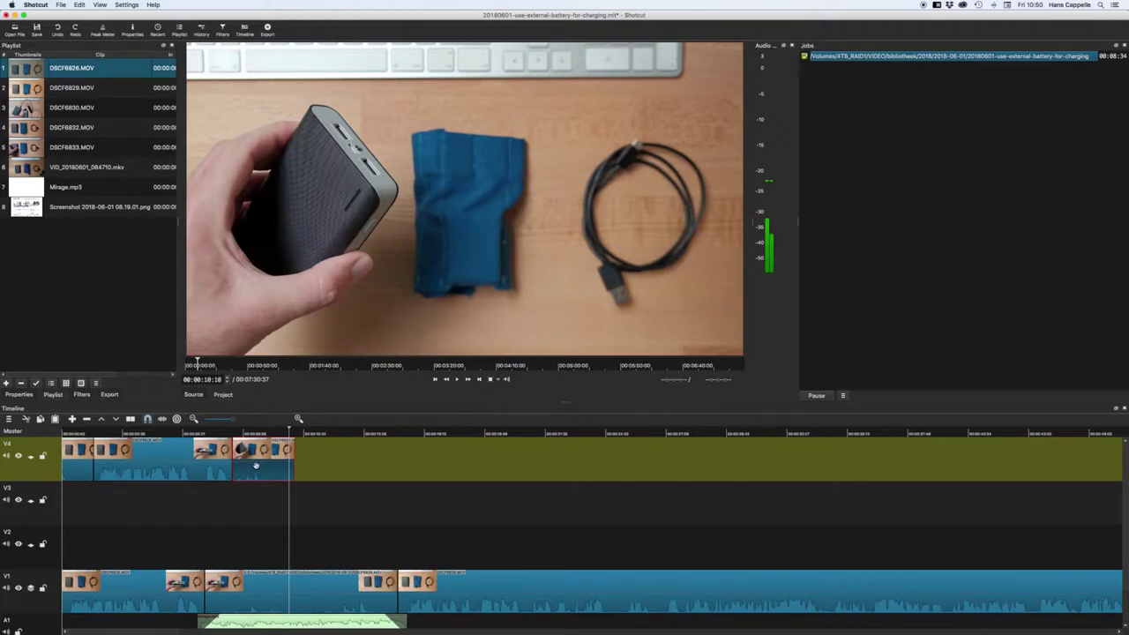
key(super+z)
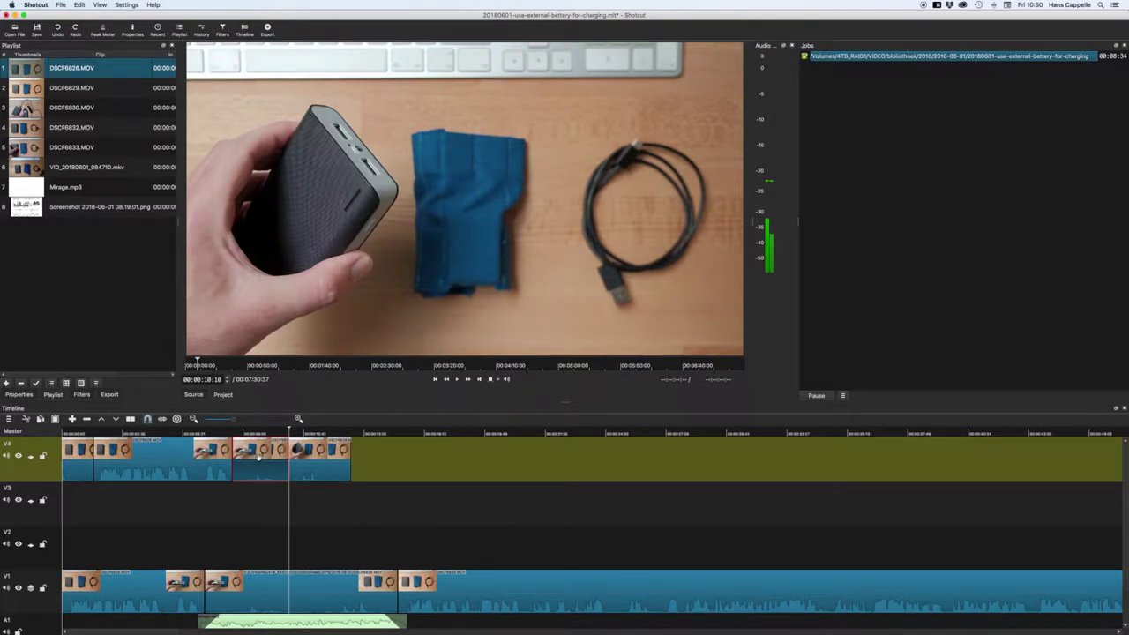
Step: Lift the selected third segment out of V4, leaving a gap without shifting the last segment
key(BackSpace)
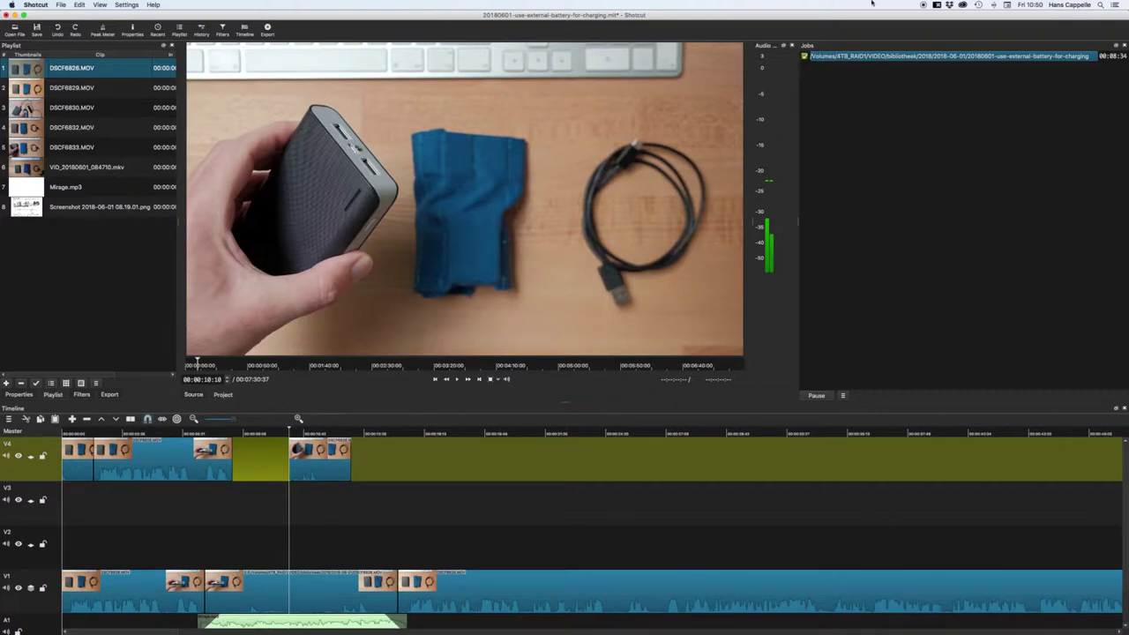
Step: Switch to KeyCastr's display preferences, set the keystroke delay to the longest value and close the preferences
click(937, 7)
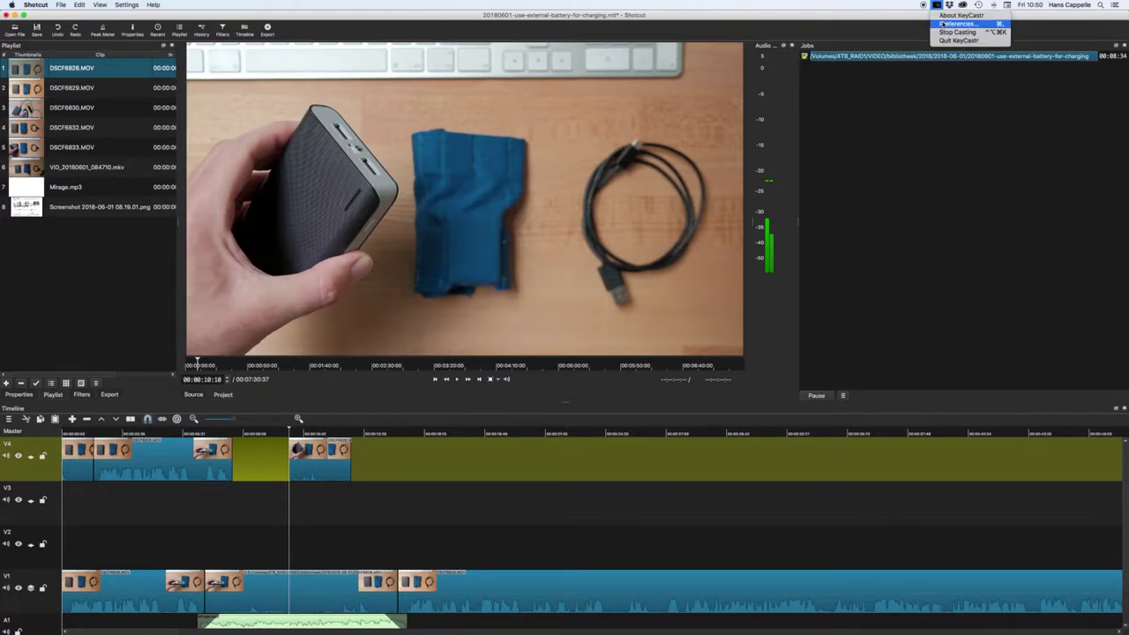
click(961, 24)
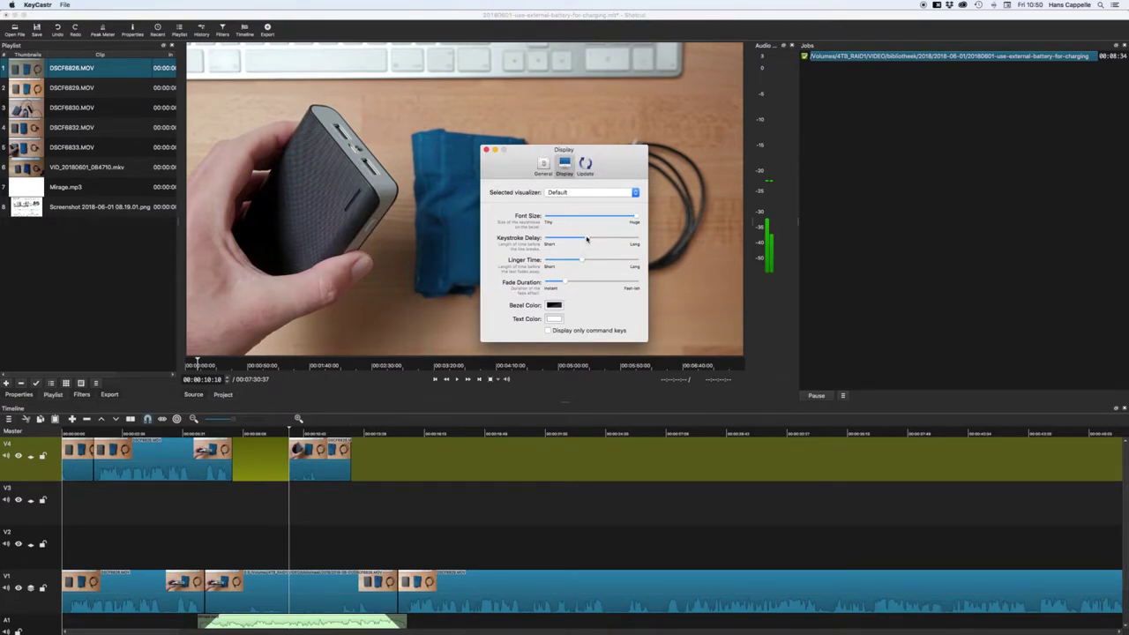
drag(588, 238, 656, 238)
click(485, 150)
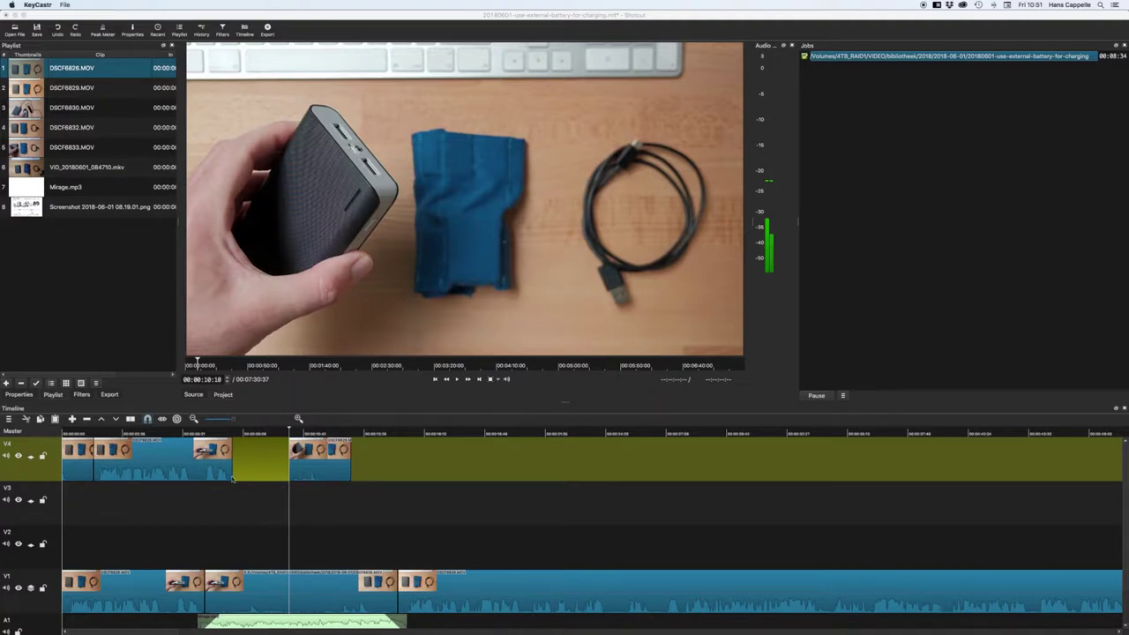
Step: Shift the last V4 clip further along the timeline, trying it on V3 and returning it to V4
click(169, 476)
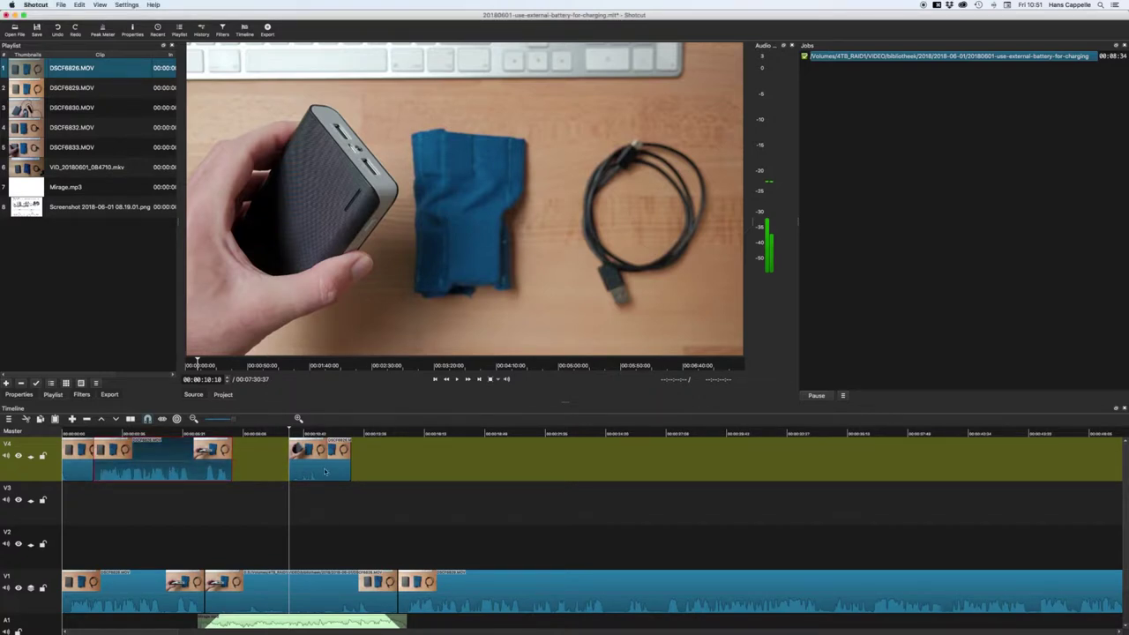
mouse_move(324, 472)
mouse_down()
mouse_move(420, 472)
mouse_move(338, 474)
mouse_up()
drag(412, 465, 365, 502)
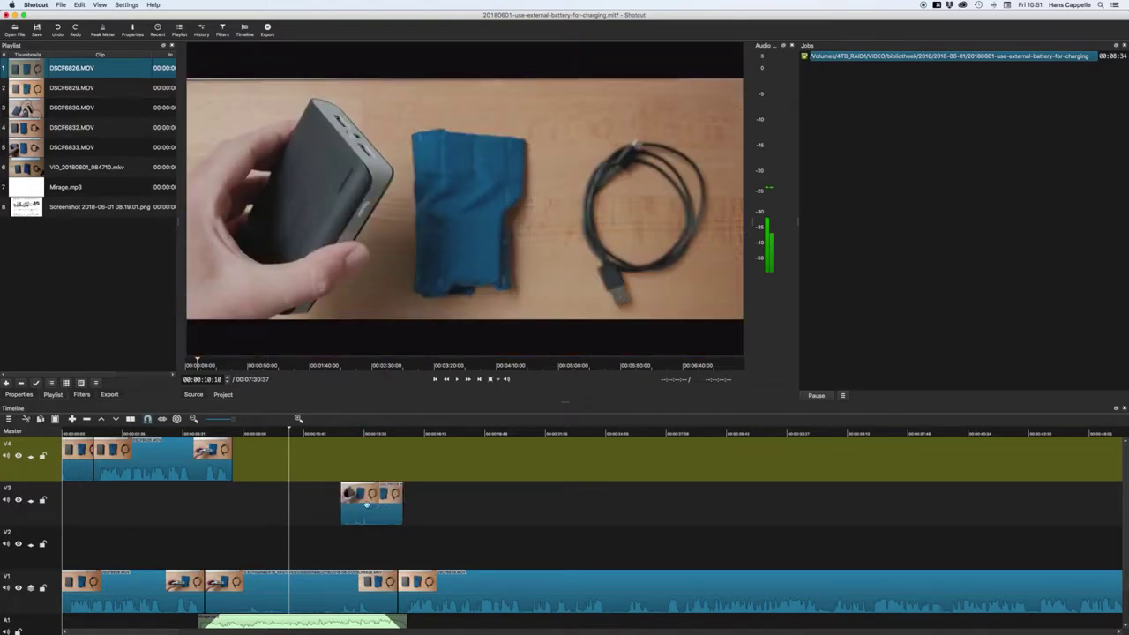
drag(365, 463, 365, 460)
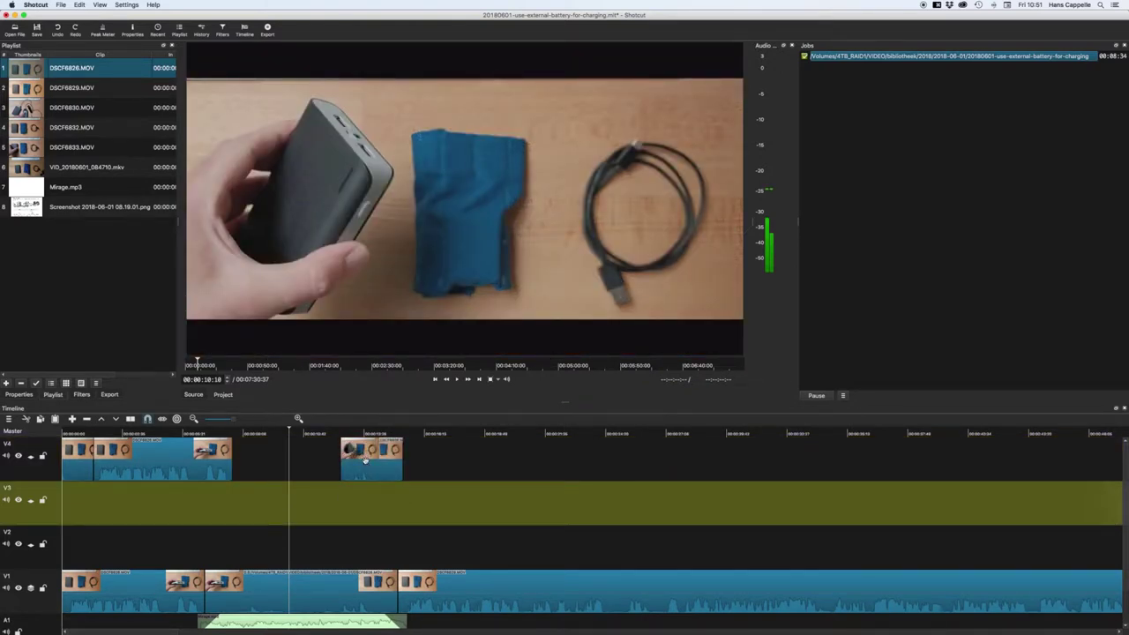
click(366, 463)
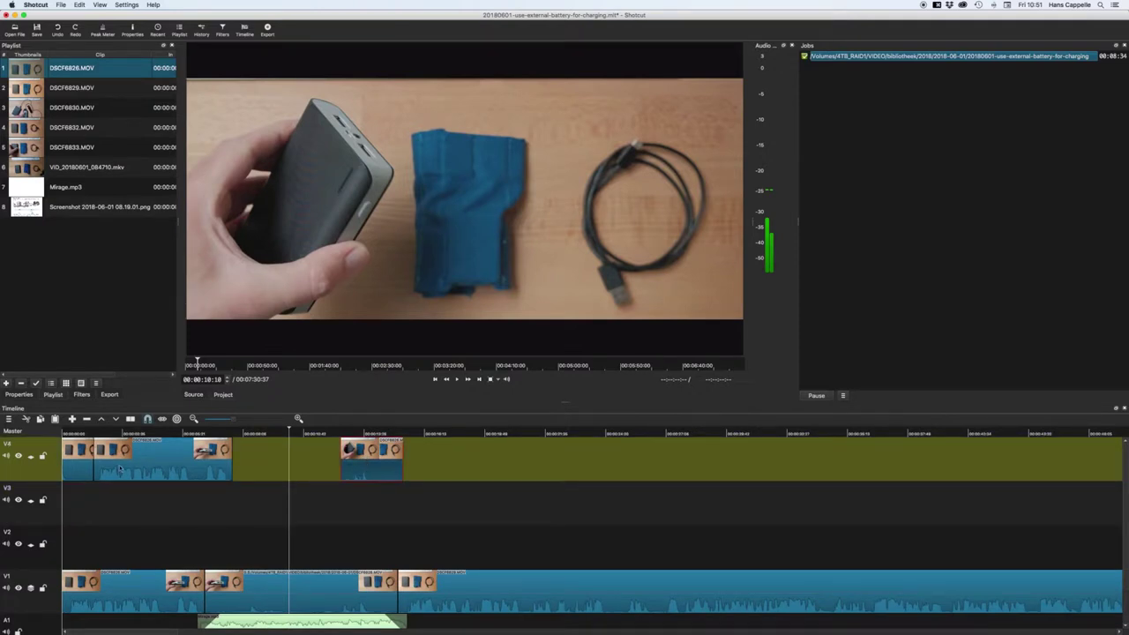
Step: Ripple-delete the first V4 segment and paste a copy of the clip behind it in the empty space after V4's last clip
click(72, 472)
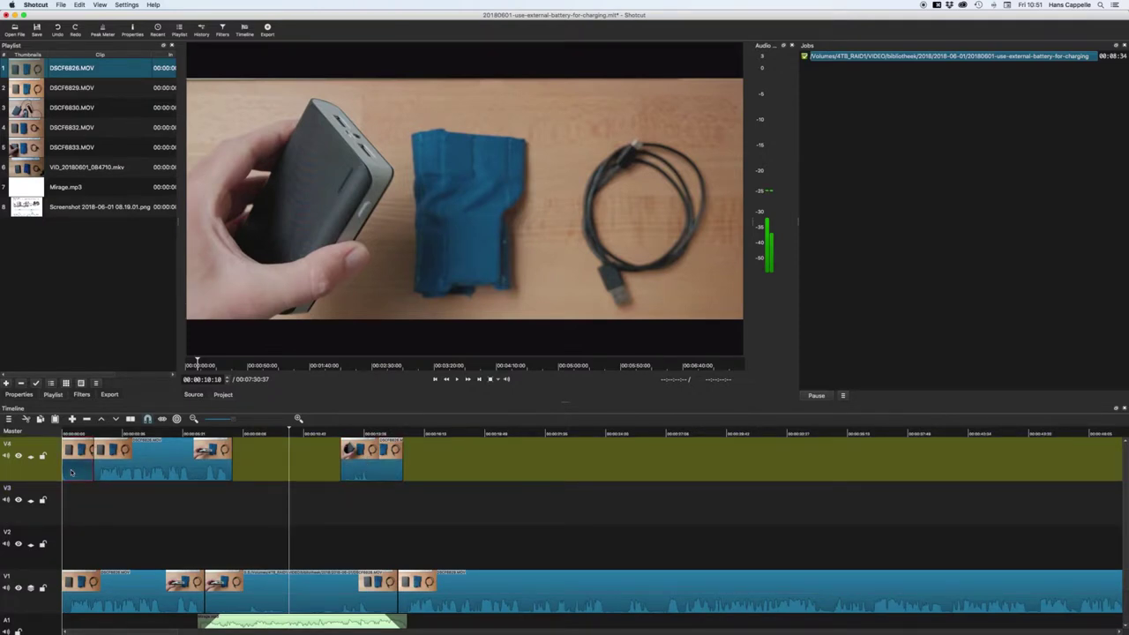
key(x)
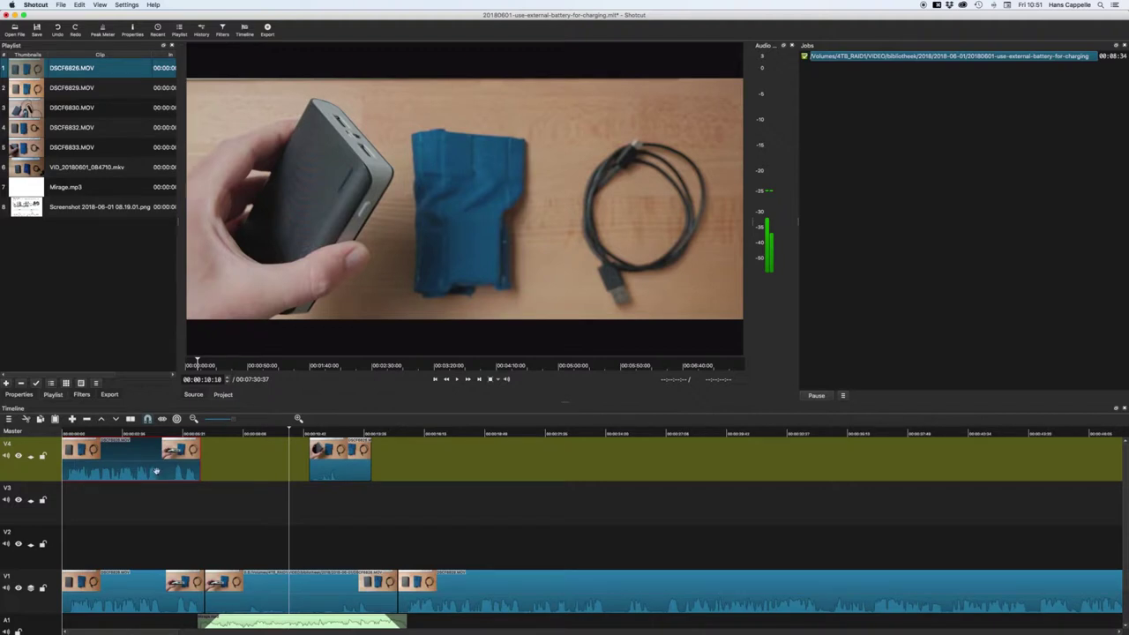
key(super+c)
click(458, 468)
key(super+v)
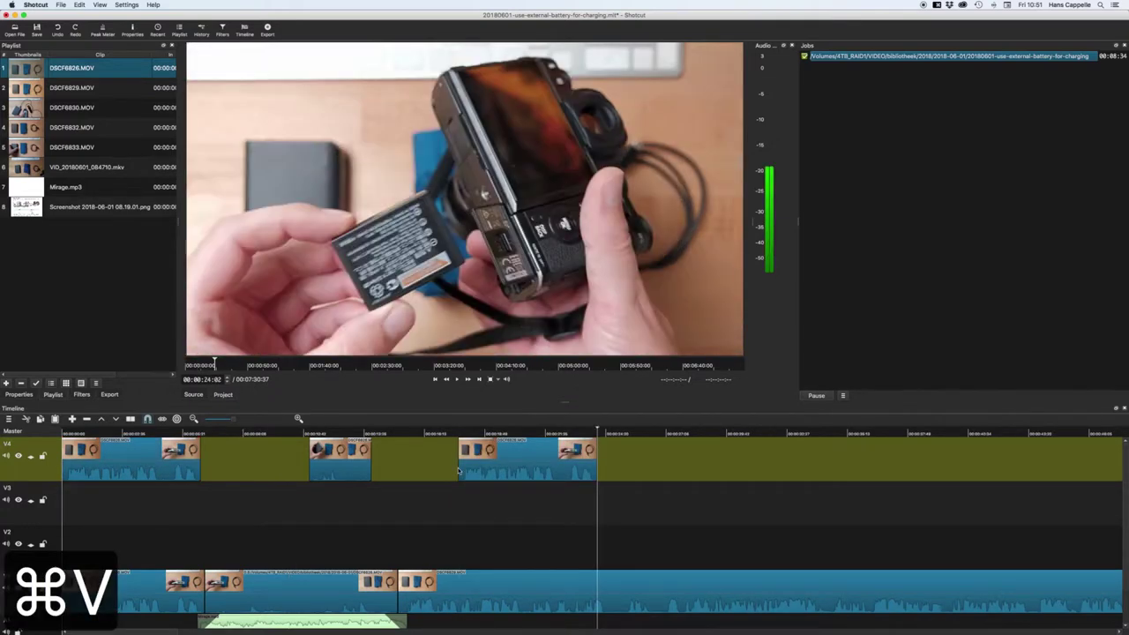
Step: Paste the copied clip into V4 at 00:00:02:43 and undo the insertion
click(125, 485)
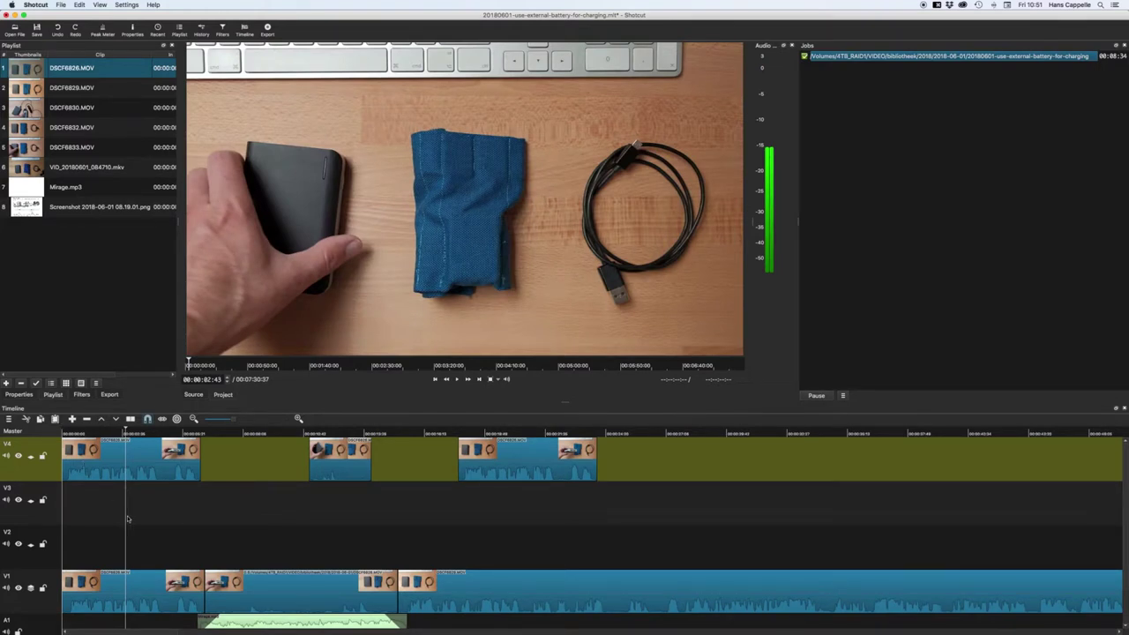
key(super+v)
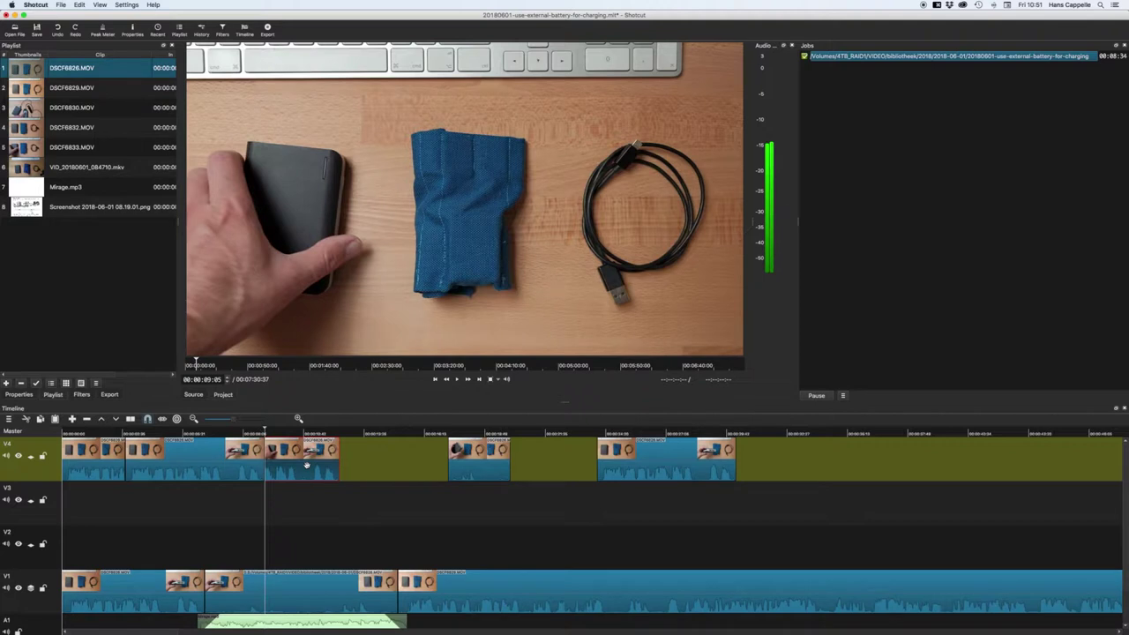
key(super+z)
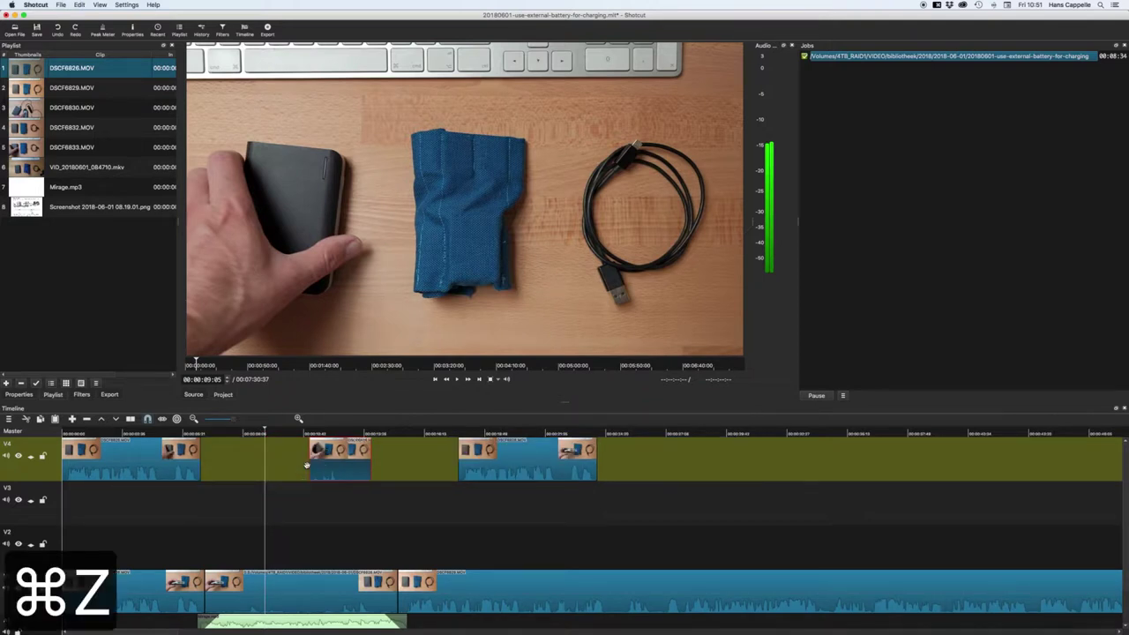
Step: Overwrite V4 with the copied clip at 00:00:02:40 and again slightly further on, undoing each overwrite
click(124, 494)
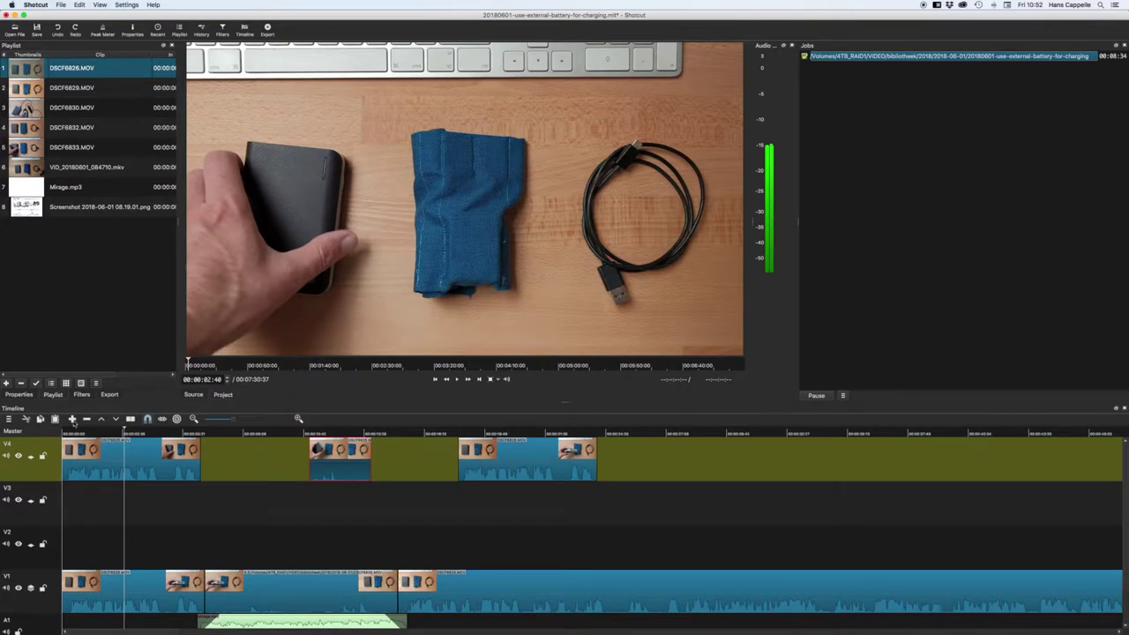
click(116, 421)
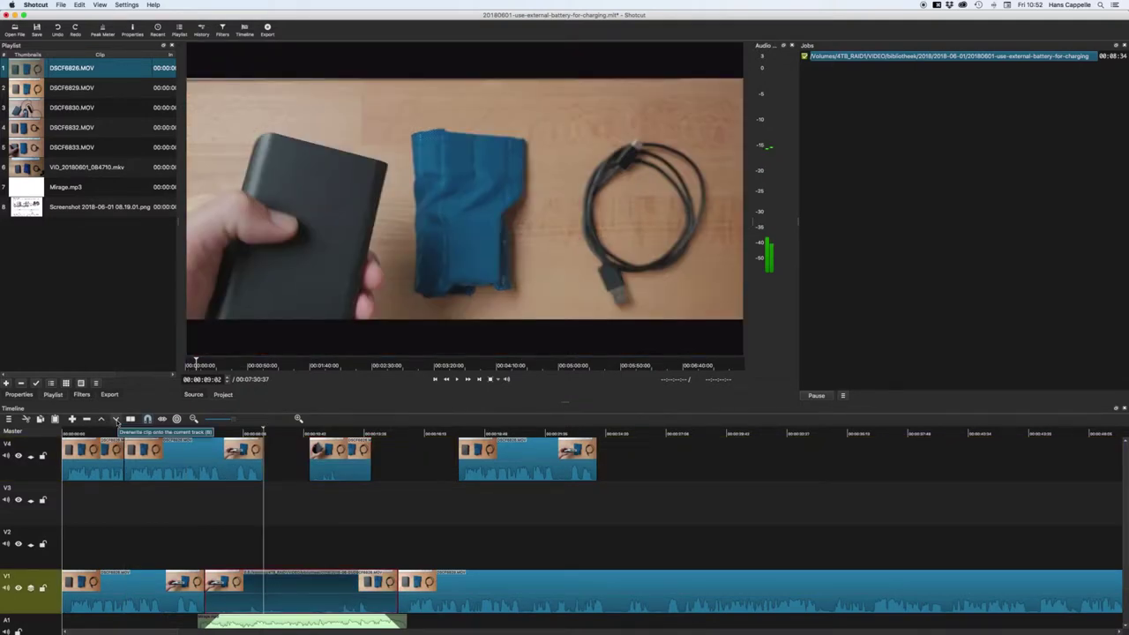
key(super+z)
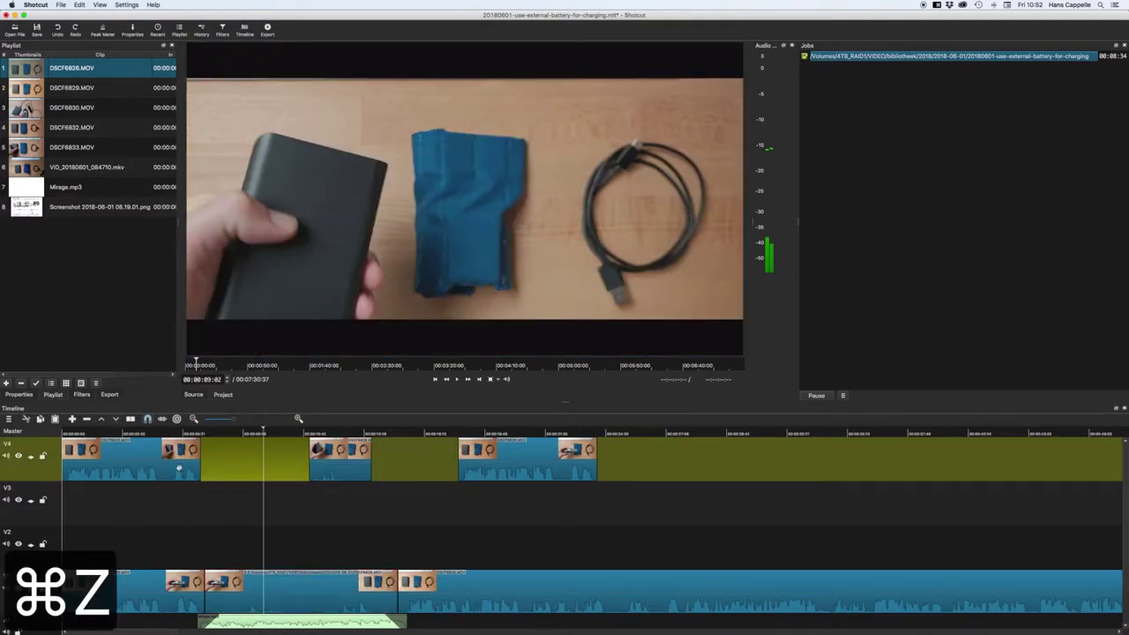
click(136, 487)
key(b)
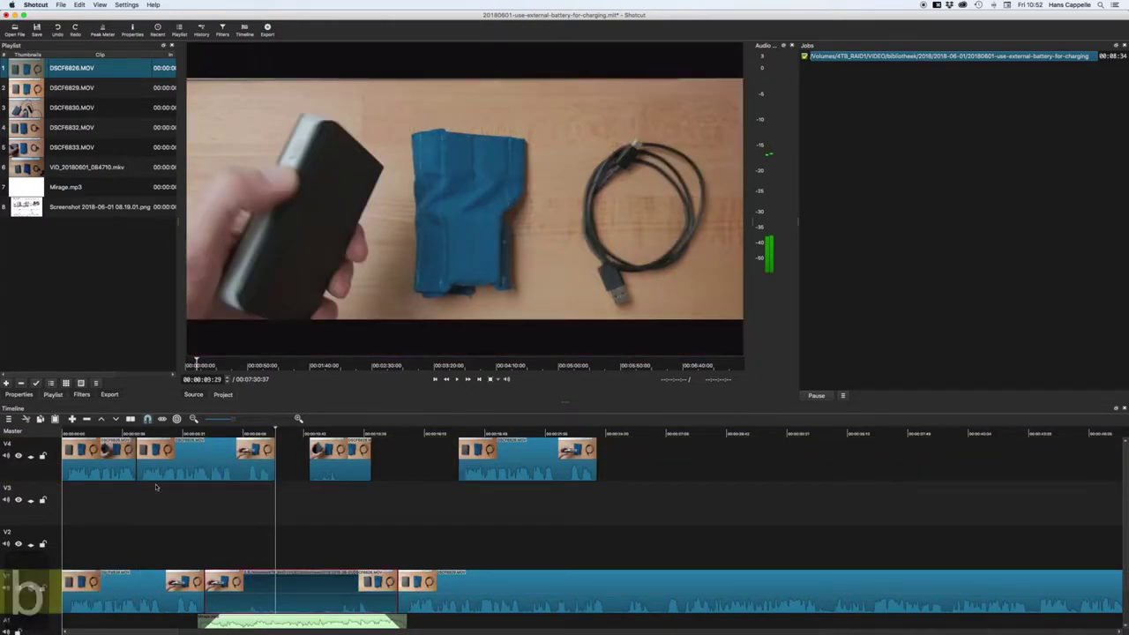
click(199, 472)
key(super+z)
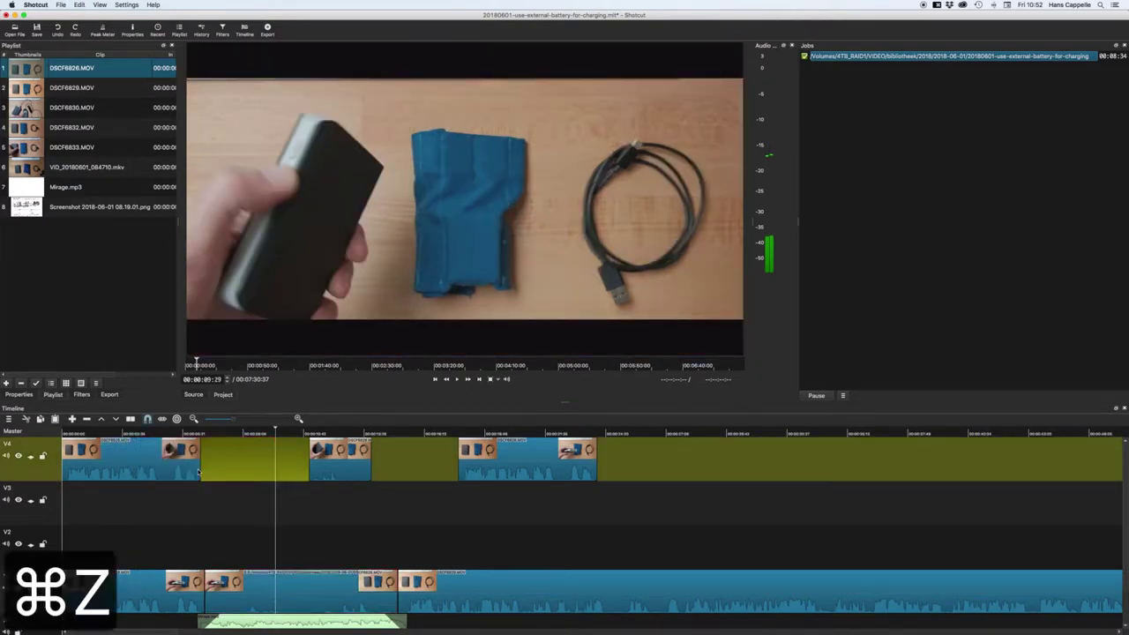
Step: Insert the copied clip inside V4's first clip, splitting it and shifting the following material
click(121, 492)
key(v)
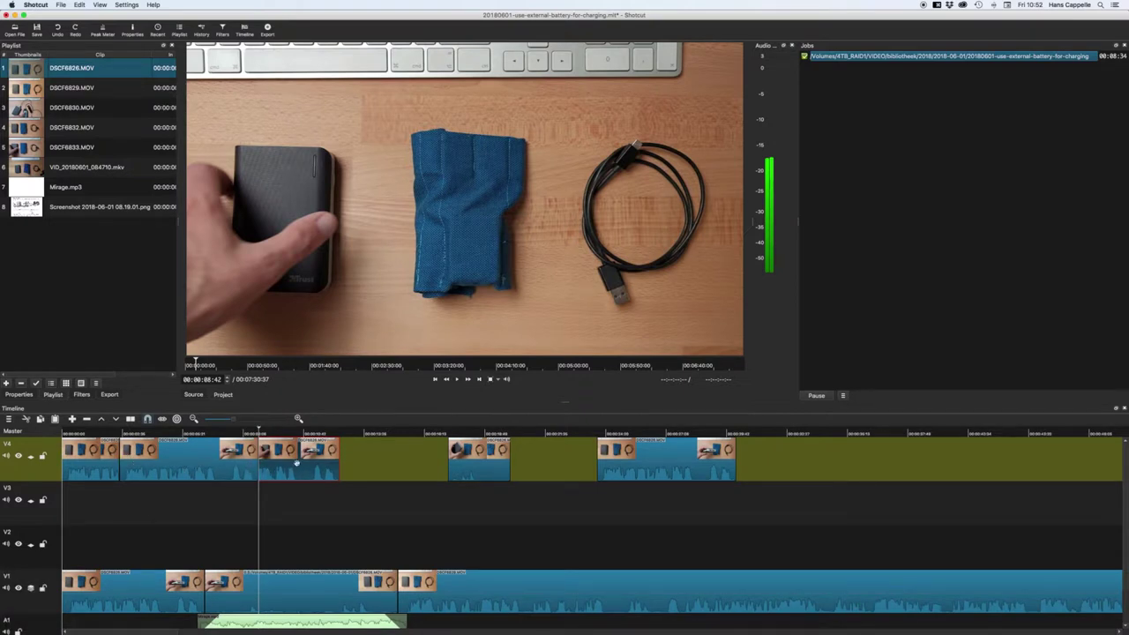
Step: Open the properties of the last V4 clip and go to its speed value
click(676, 456)
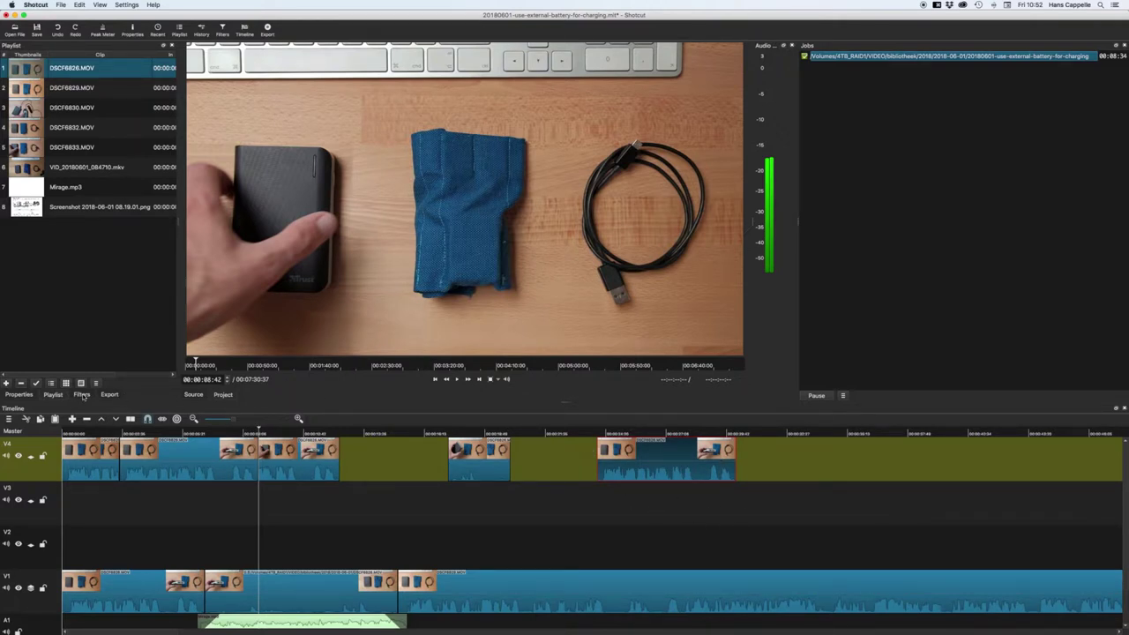
click(17, 395)
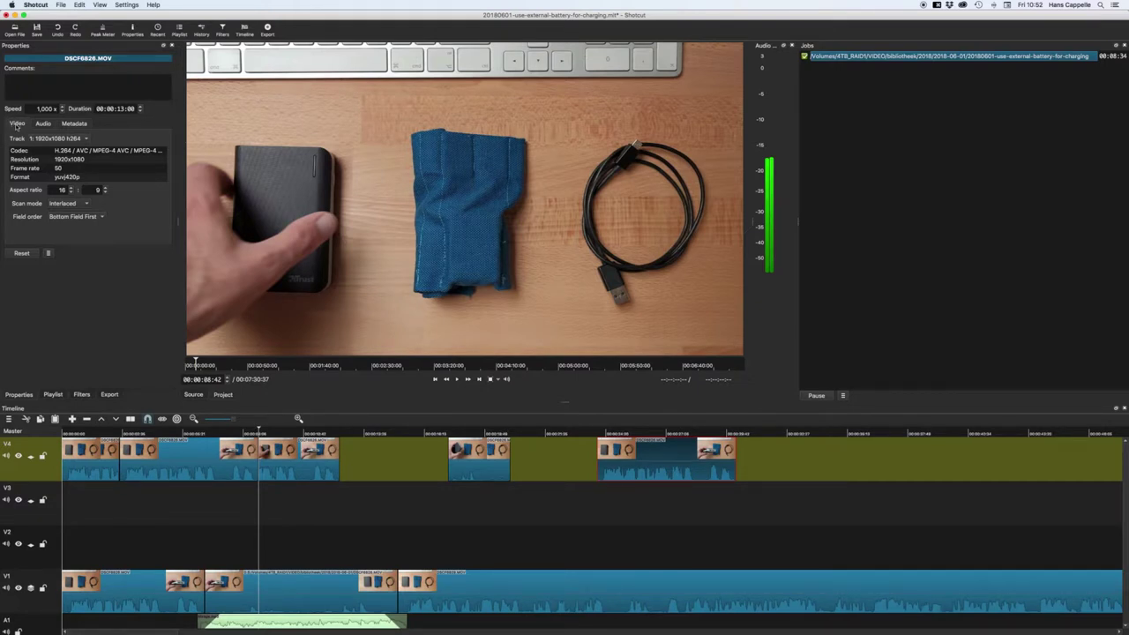
double_click(46, 108)
key(Left)
Step: Play the last V4 clip from its start at normal speed and stop the playback
click(595, 498)
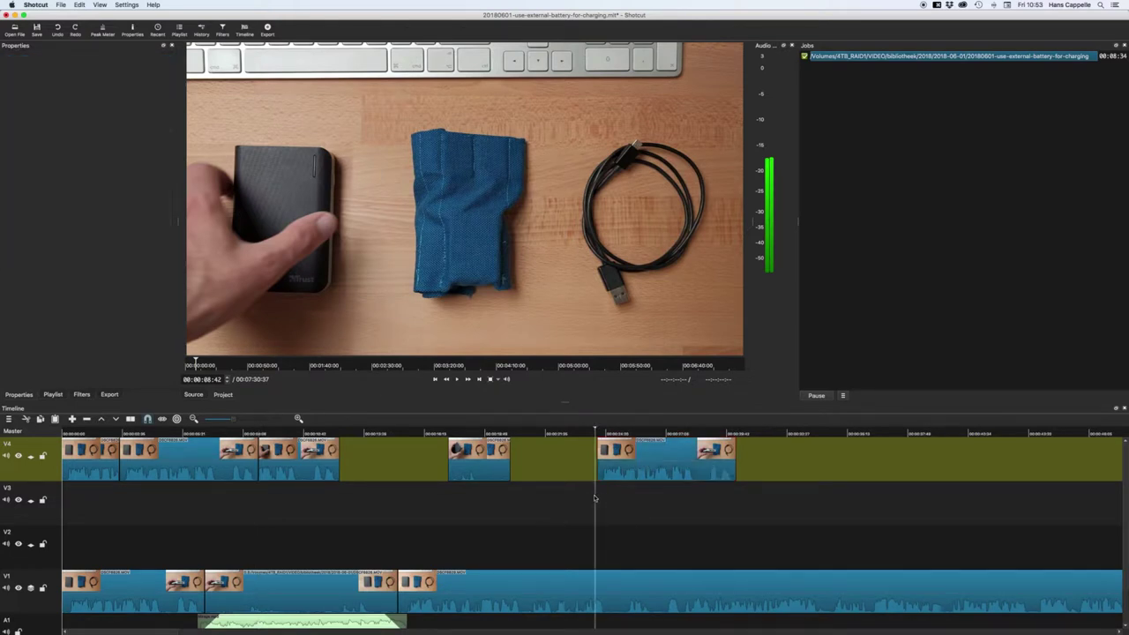
click(599, 499)
key(space)
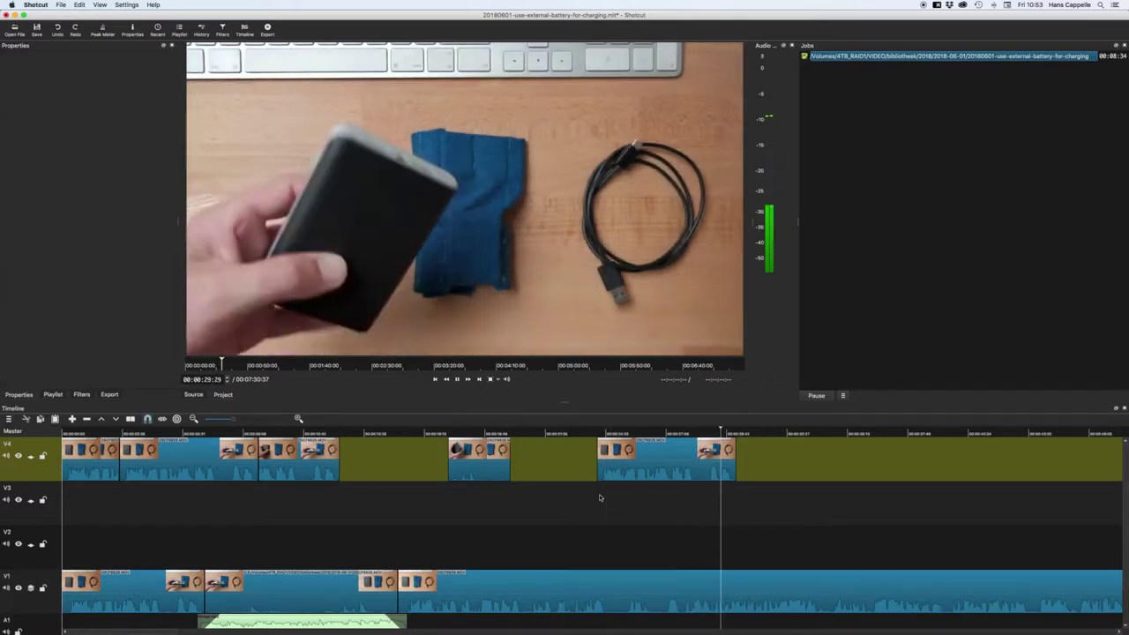
click(673, 491)
key(space)
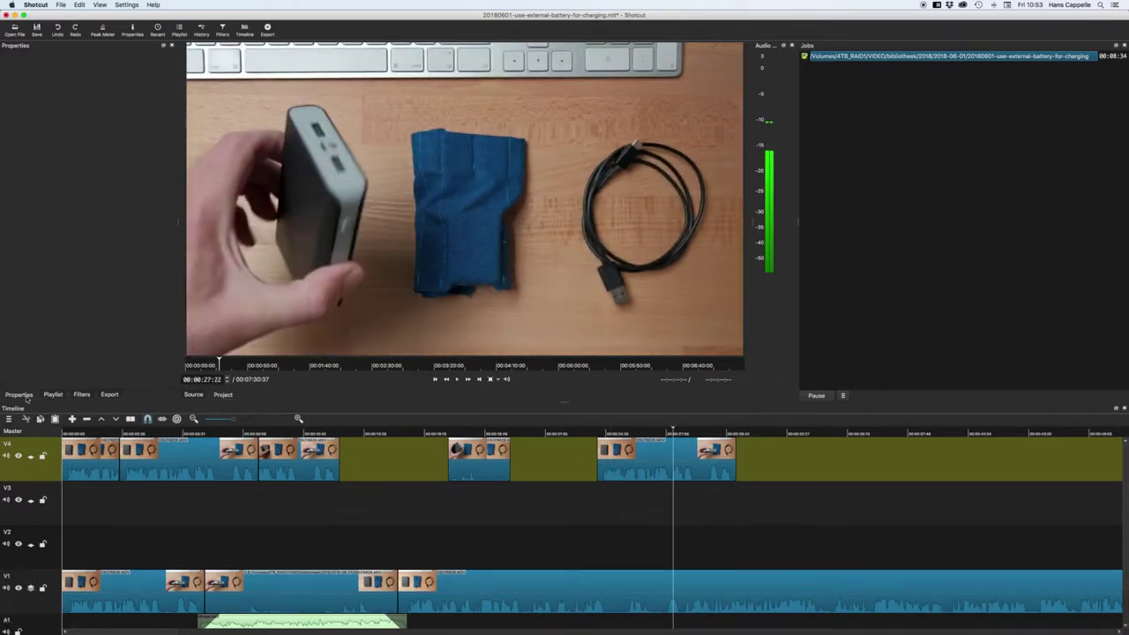
Step: Set the last V4 clip's speed to 0.25 and play the slowed clip
click(623, 470)
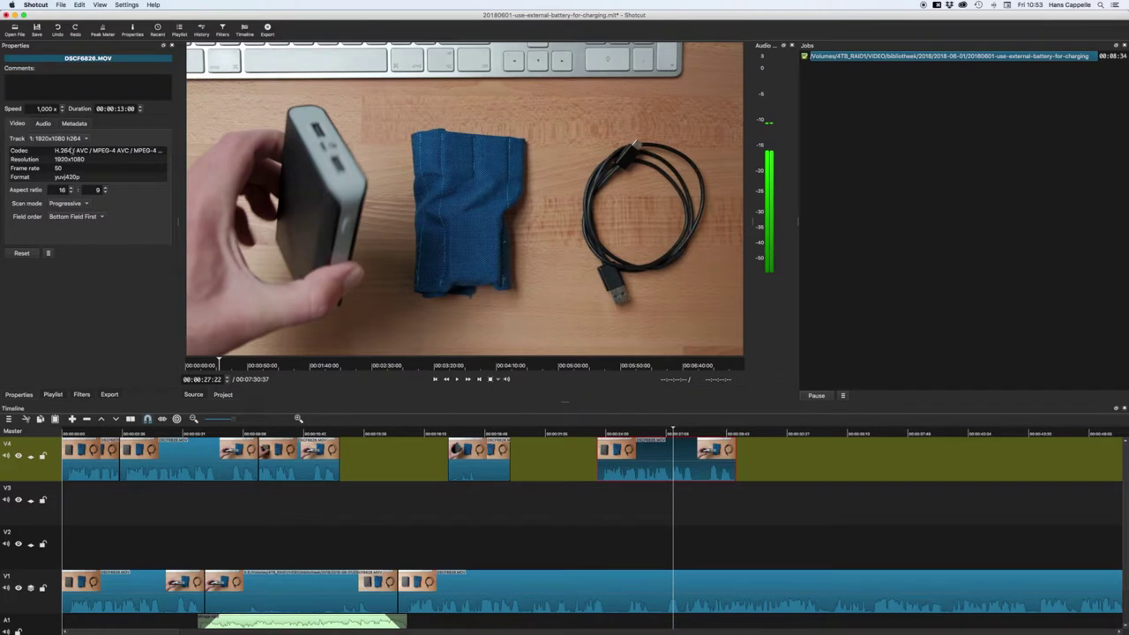
key(BackSpace)
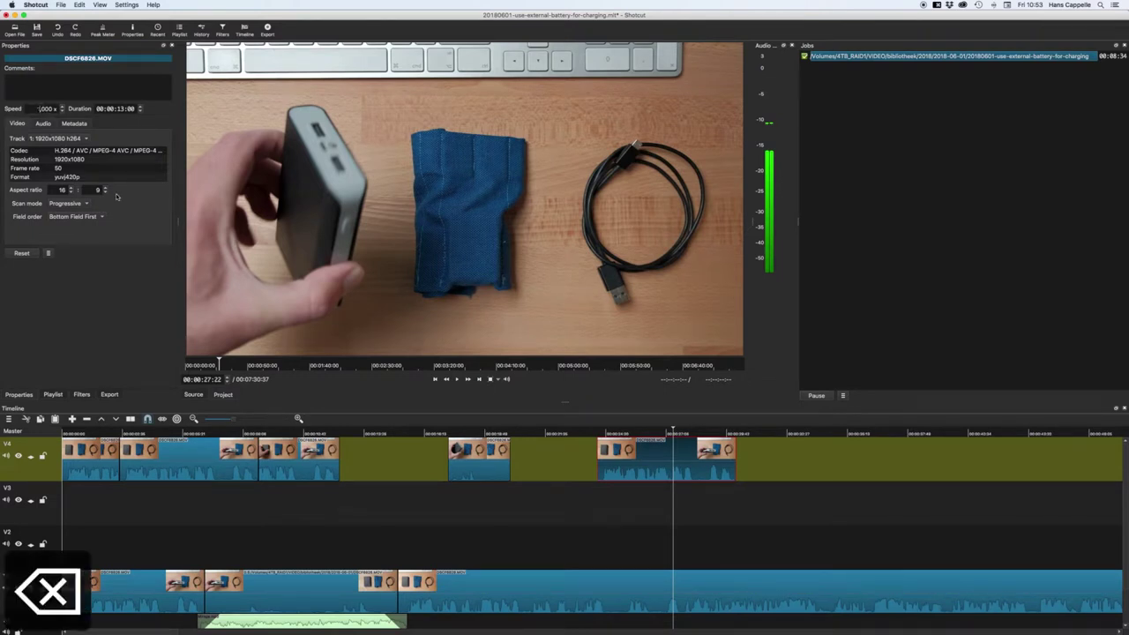
text(0)
key(Right)
key(Right)
key(Right)
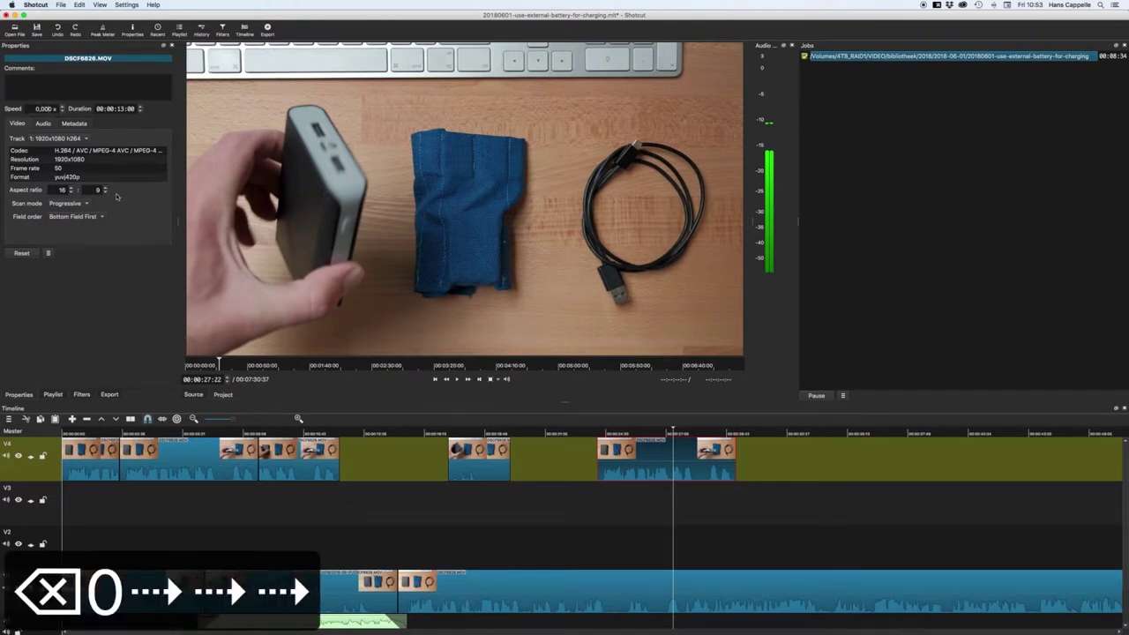
key(BackSpace)
key(BackSpace)
text(25)
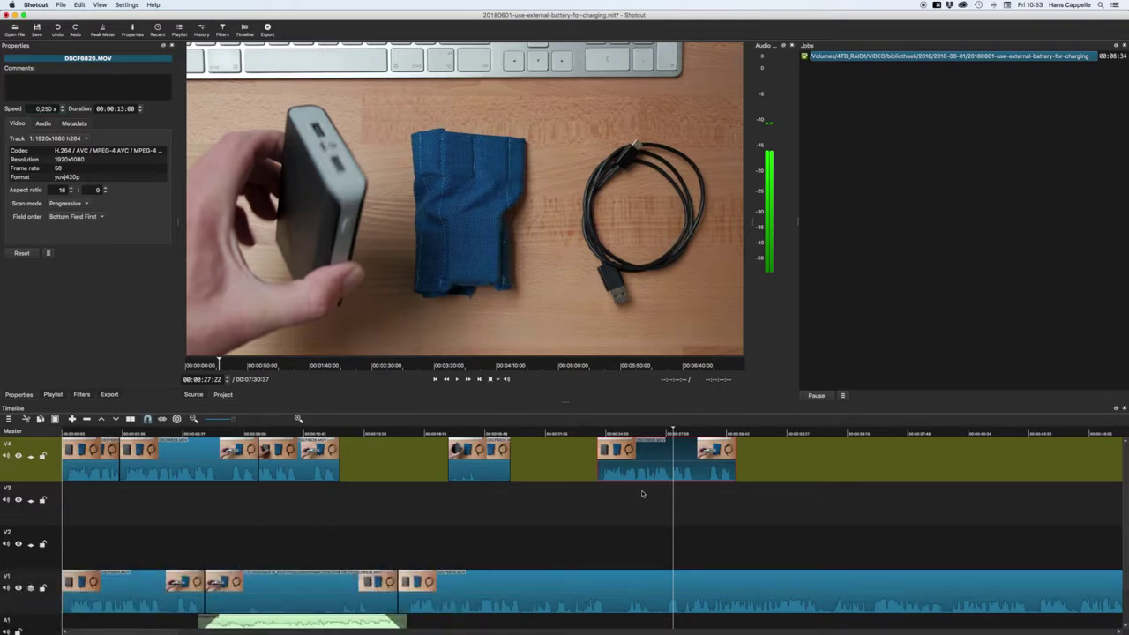
key(space)
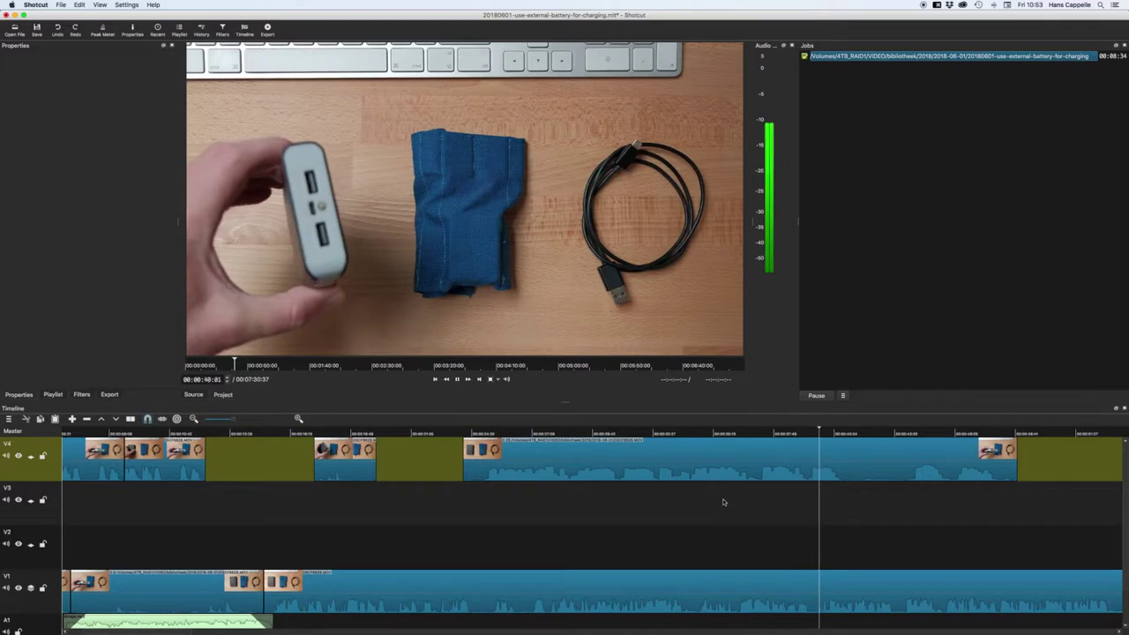
Step: Examine the favorite, video and audio filters available for the slowed V4 clip
click(617, 459)
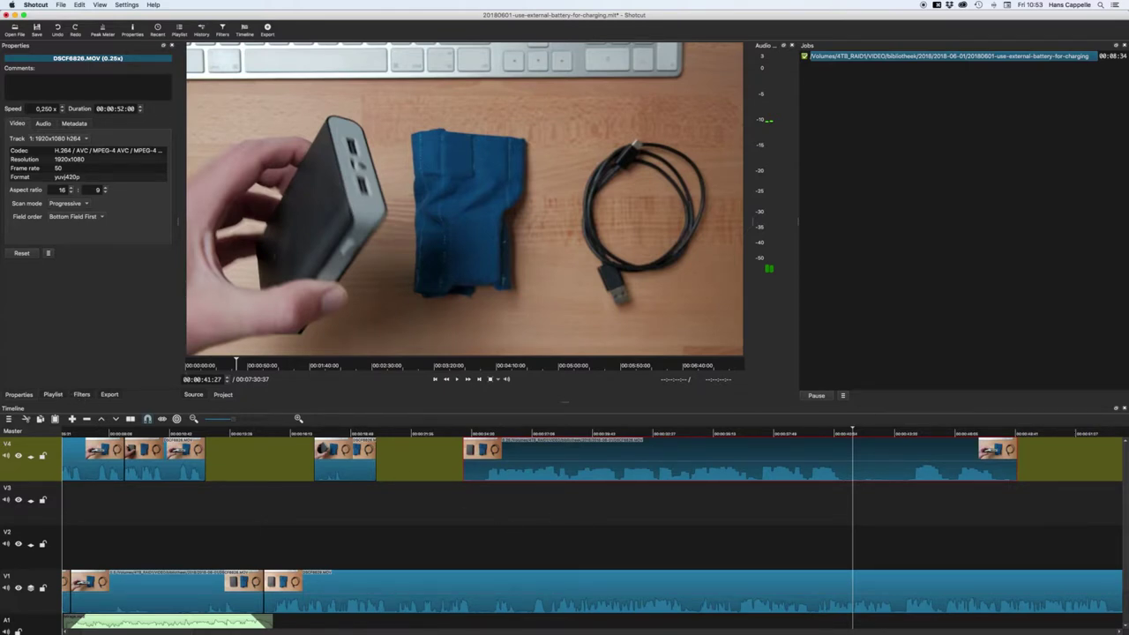
click(80, 395)
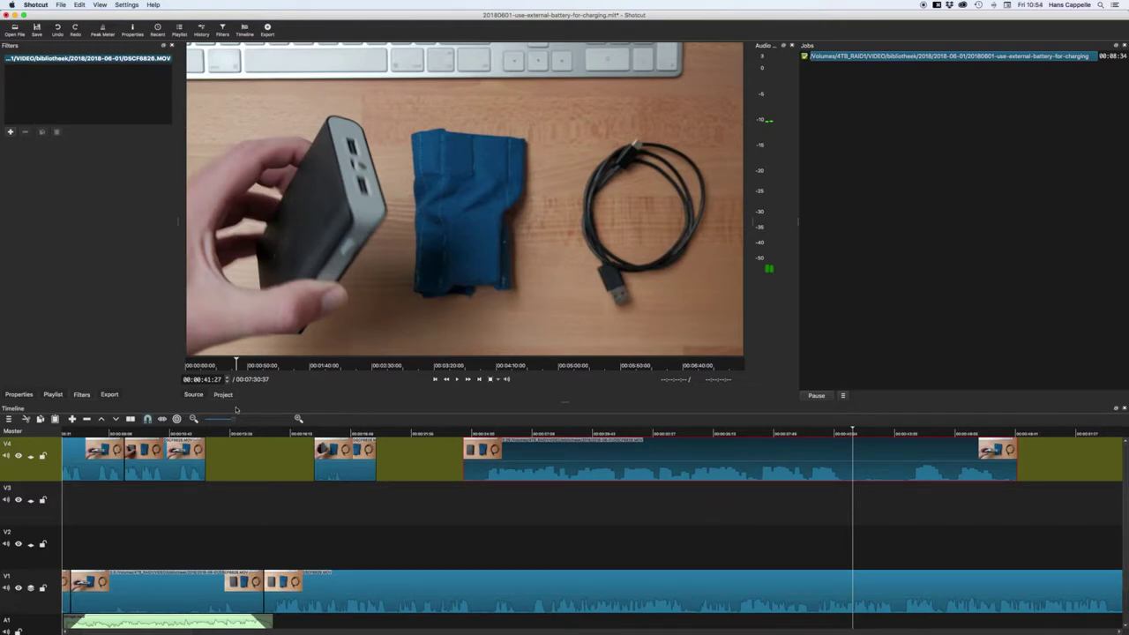
click(11, 131)
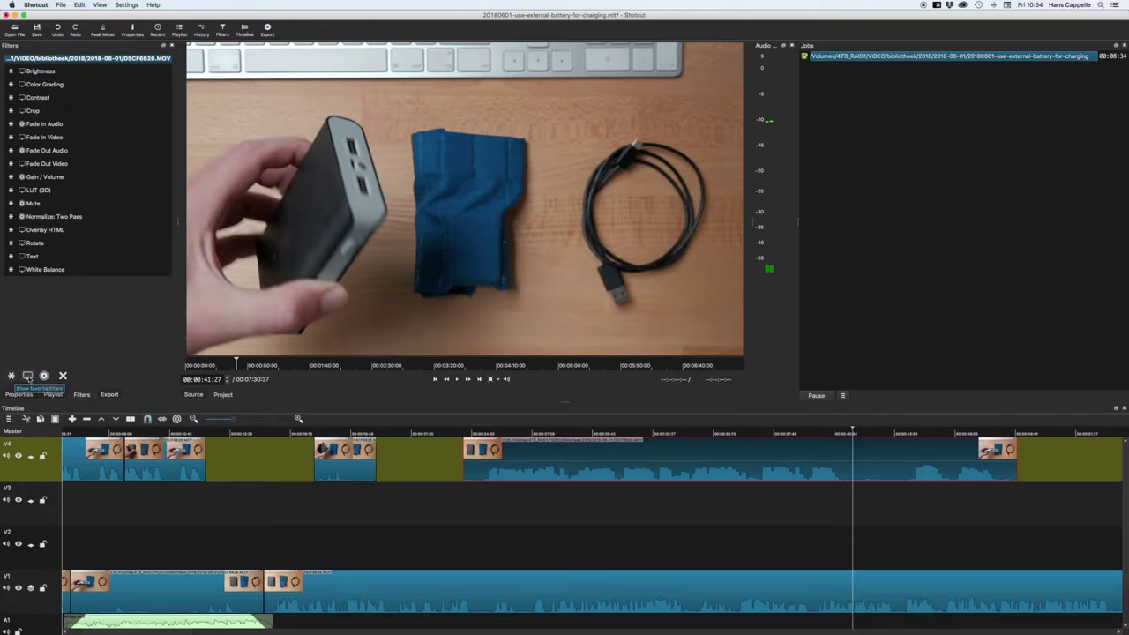
click(28, 376)
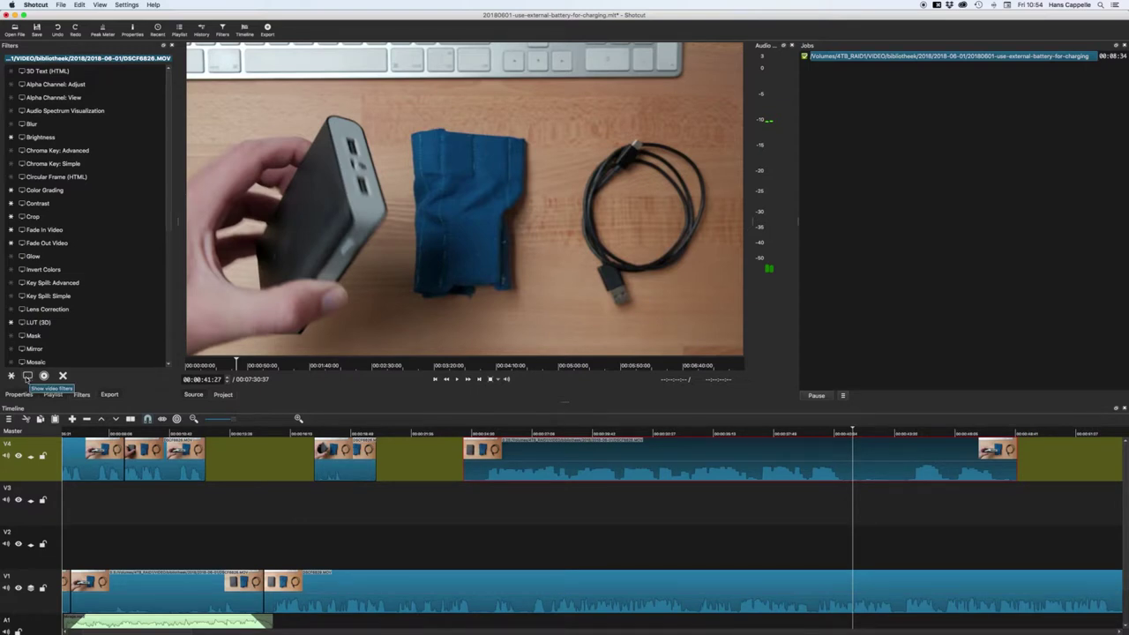
click(44, 376)
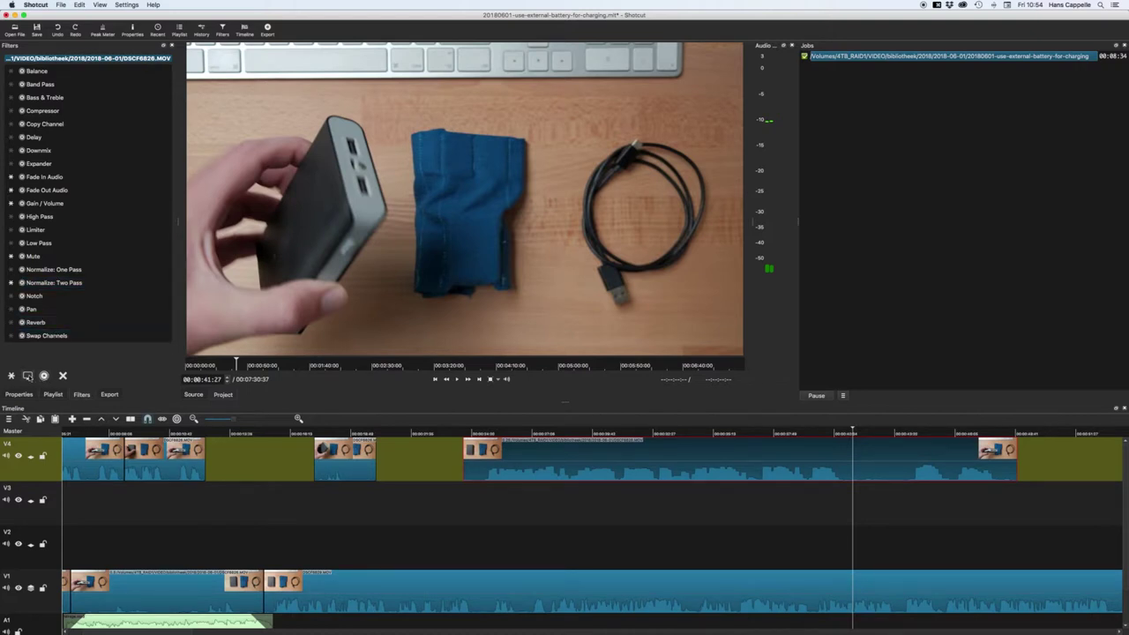
click(29, 376)
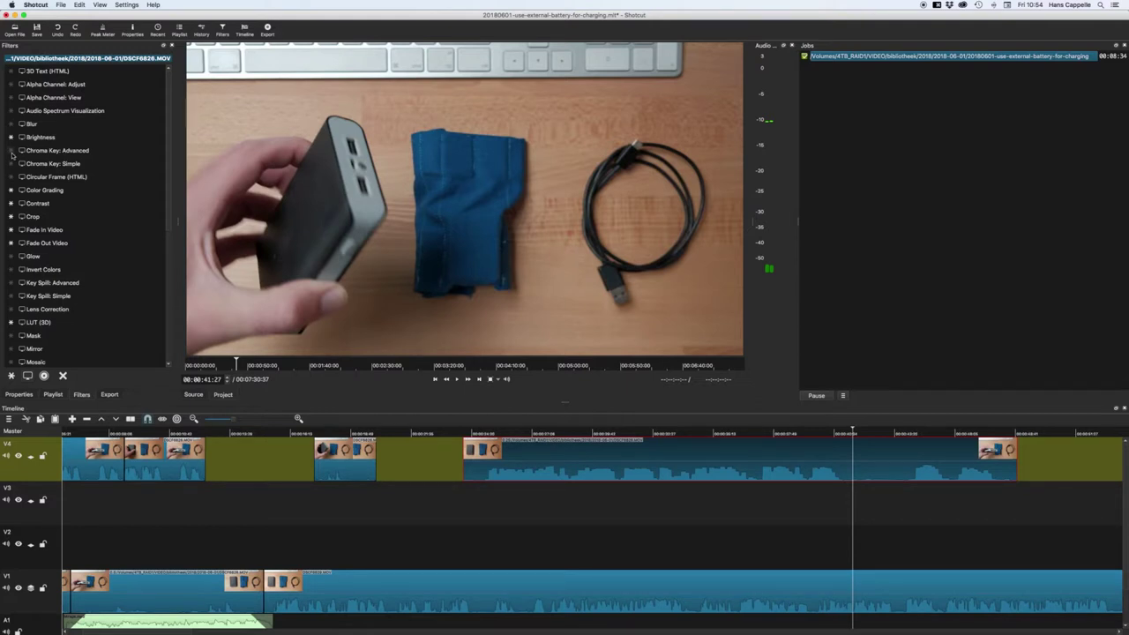
scroll(75, 247, down, 3)
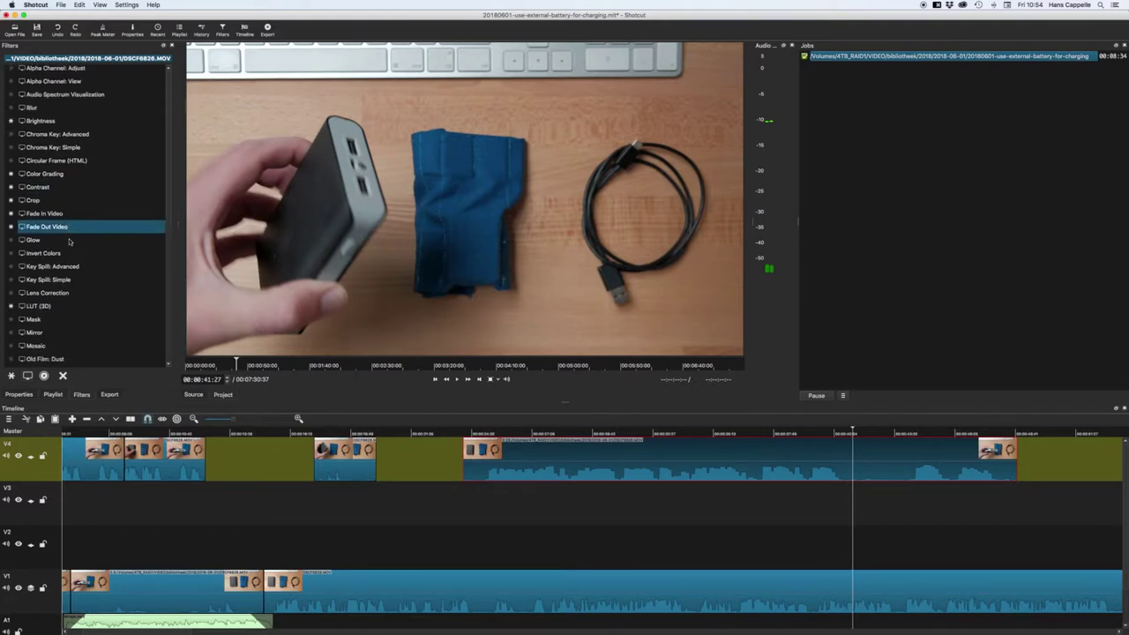
scroll(78, 284, down, 2)
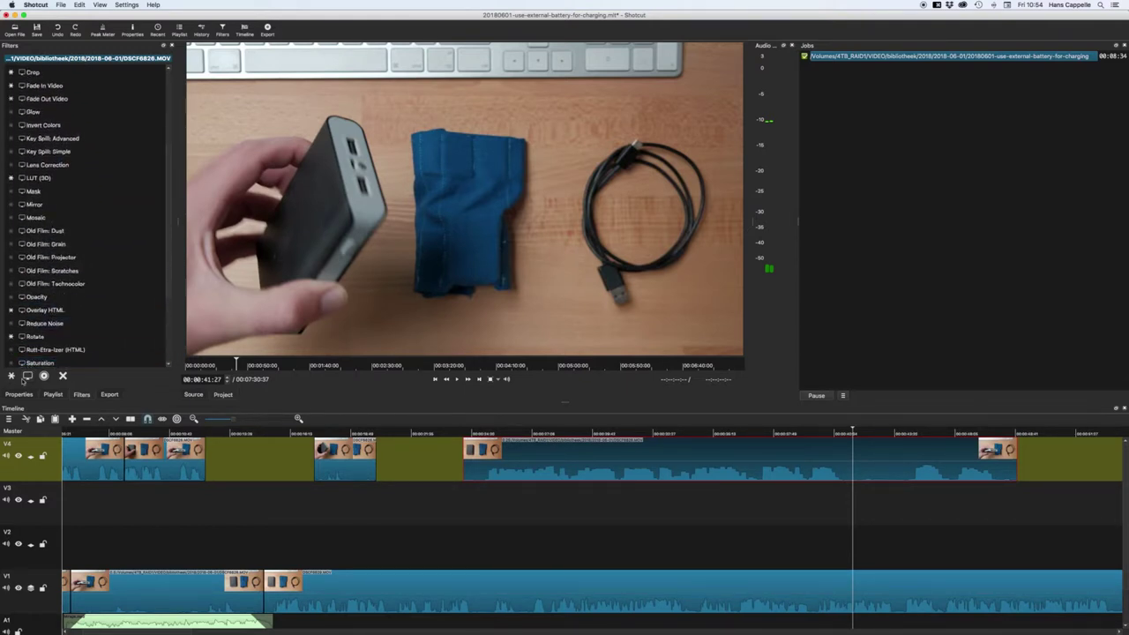
scroll(73, 308, up, 5)
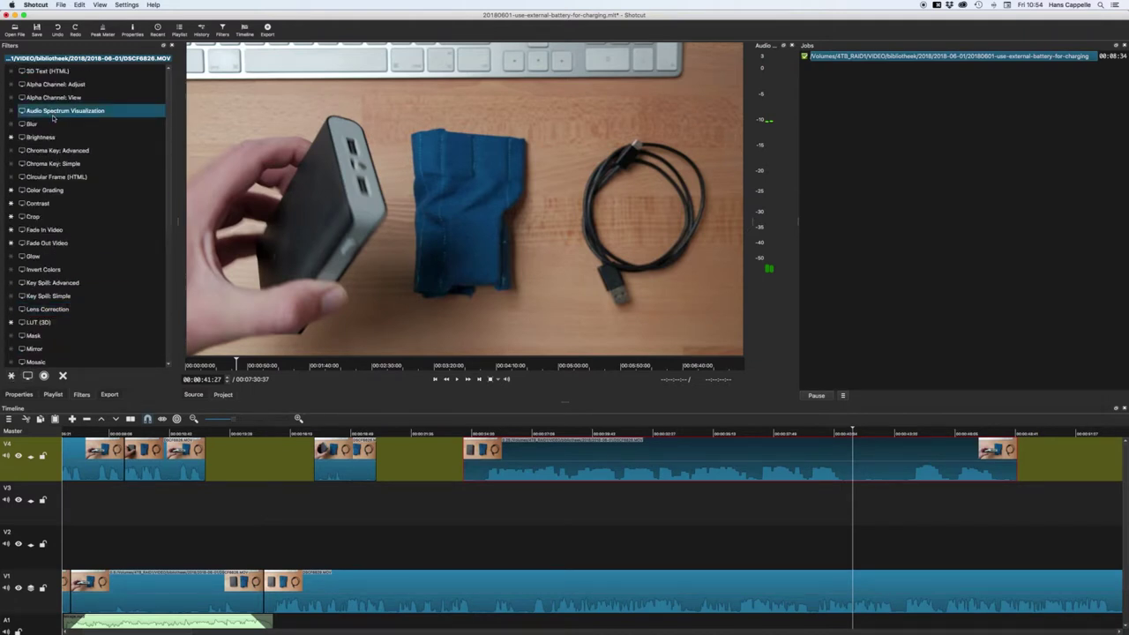
Step: Add a Vignette filter to the slowed V4 clip and adjust its radius to 56% and feathering to 393%
click(10, 375)
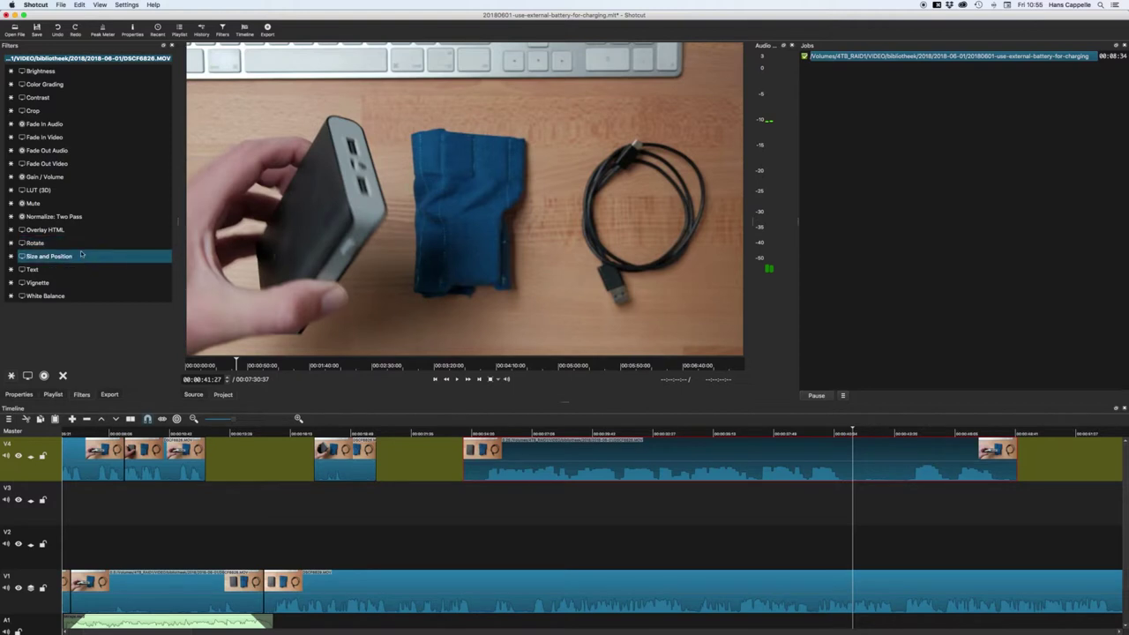
click(44, 283)
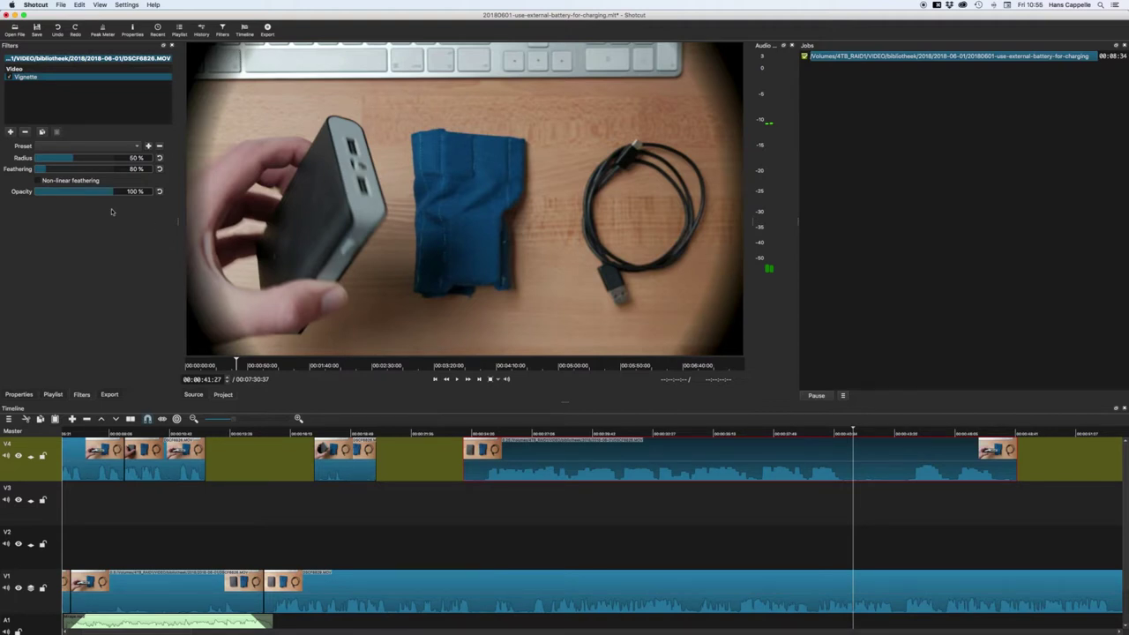
drag(47, 170, 96, 172)
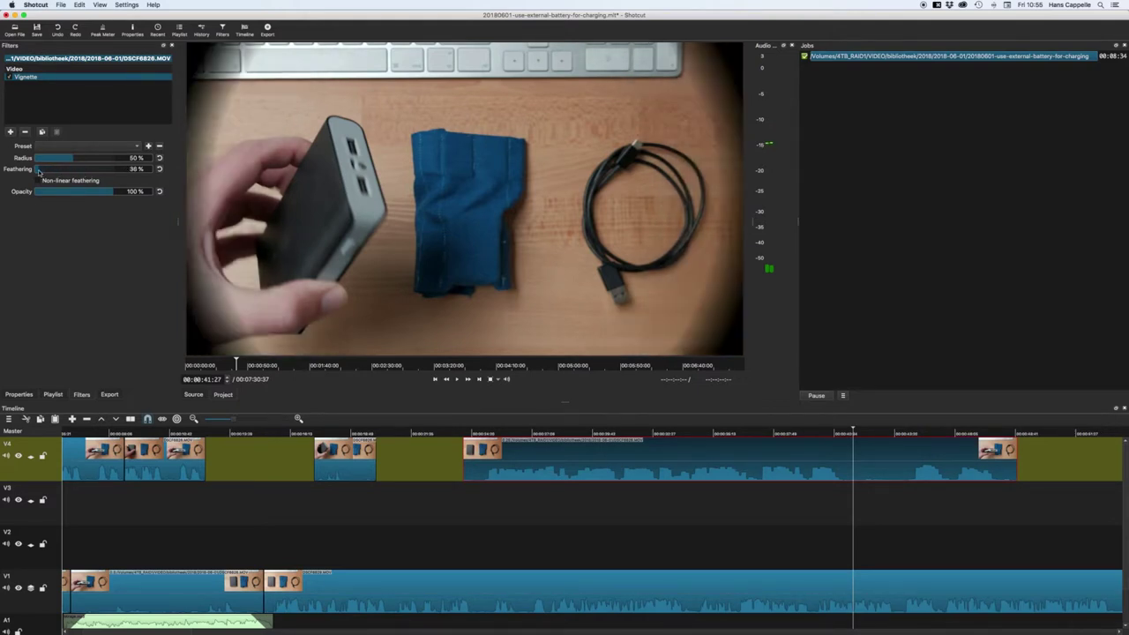
Step: Toggle the Vignette filter off and on to compare the picture, and remove the filter from the clip
click(10, 77)
click(11, 78)
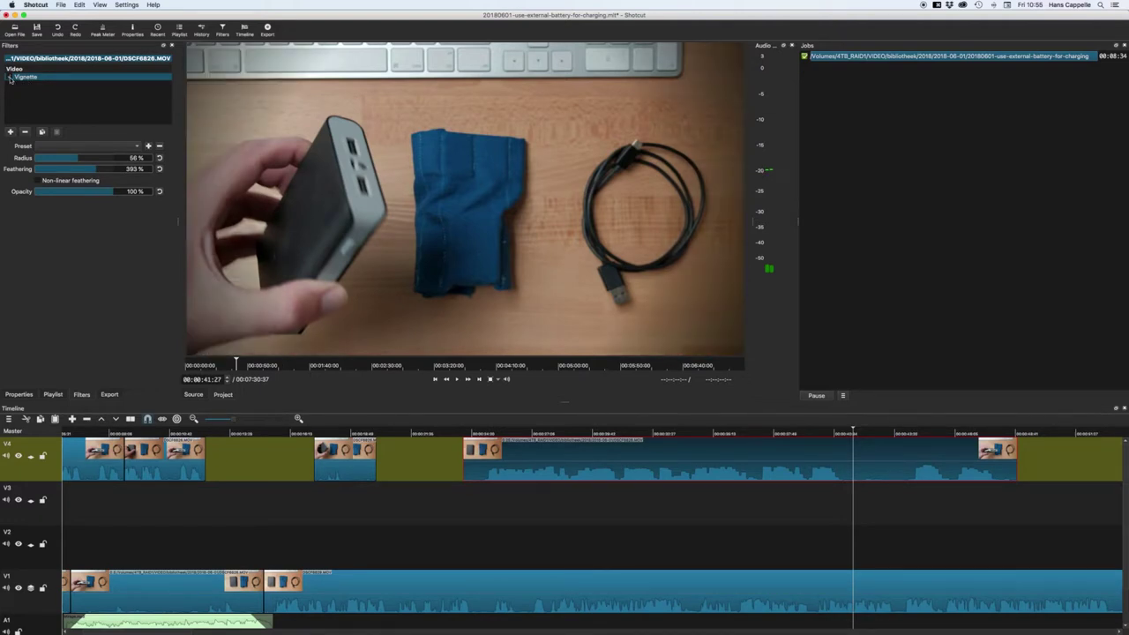
click(10, 78)
click(11, 78)
click(10, 77)
click(11, 78)
click(10, 77)
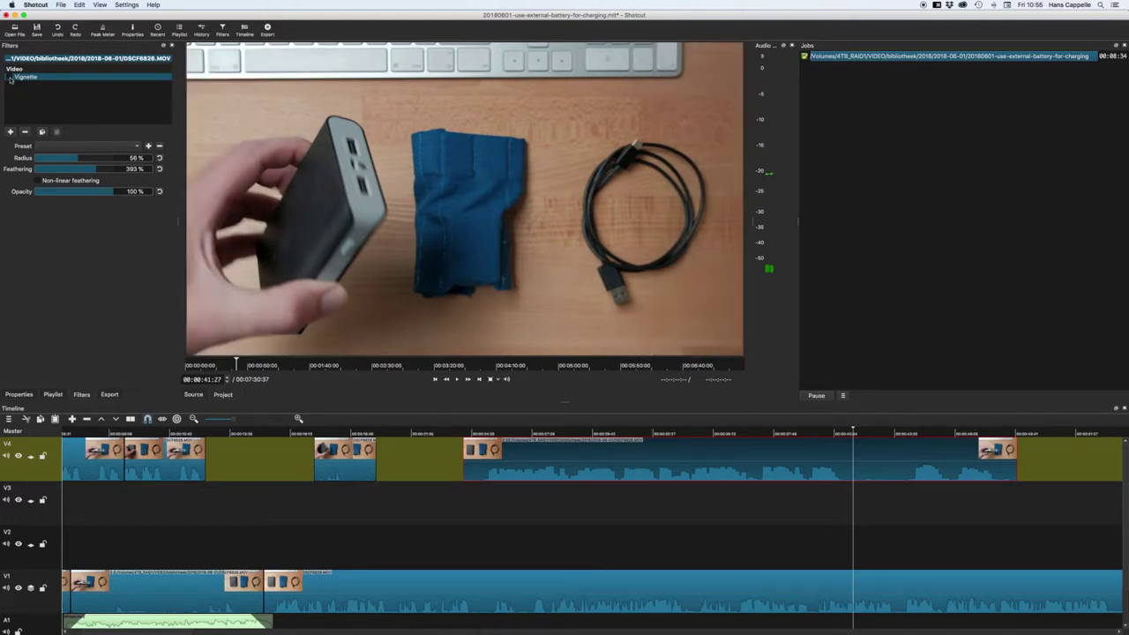
click(26, 133)
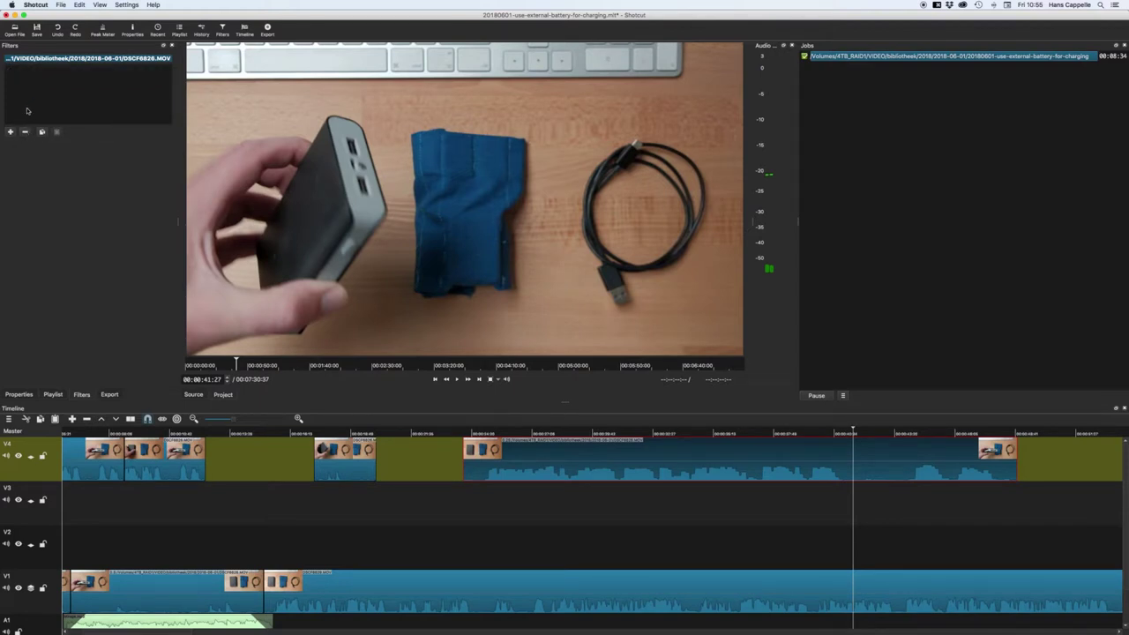
Step: Add a Crop filter trimming 124 px from the clip's top and bottom, and hide tracks V3, V2 and V1
click(12, 133)
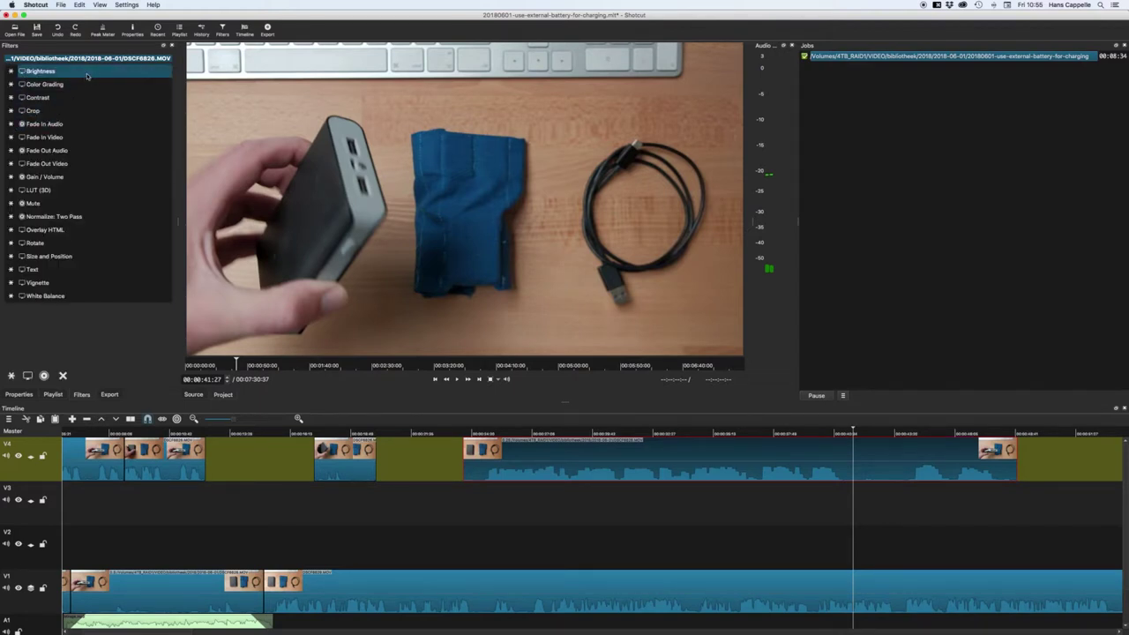
click(61, 112)
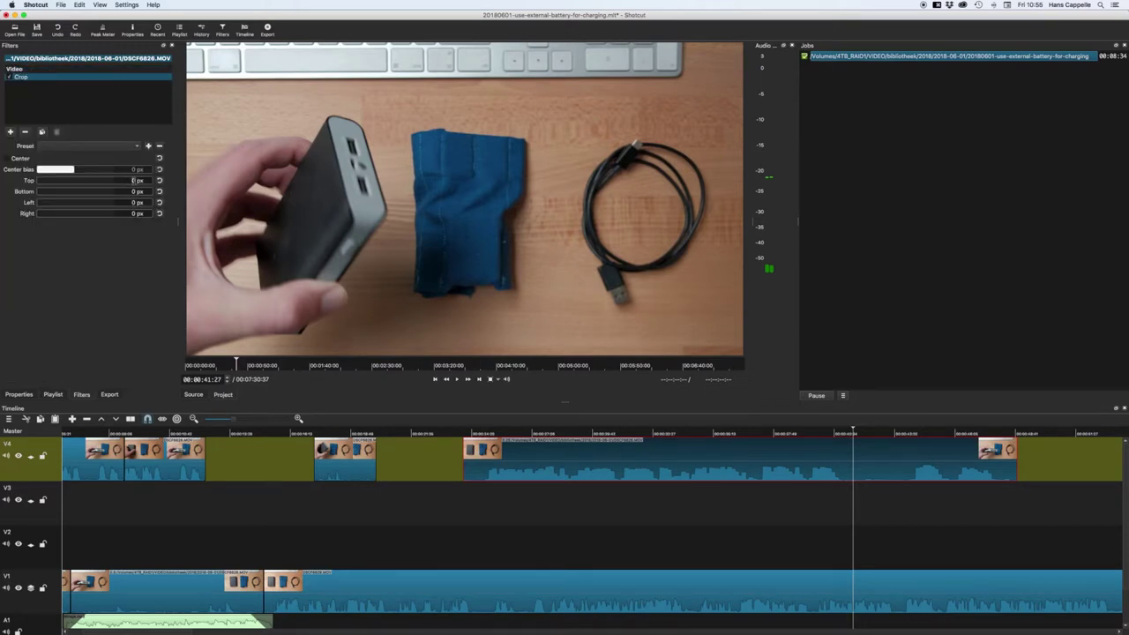
text(124)
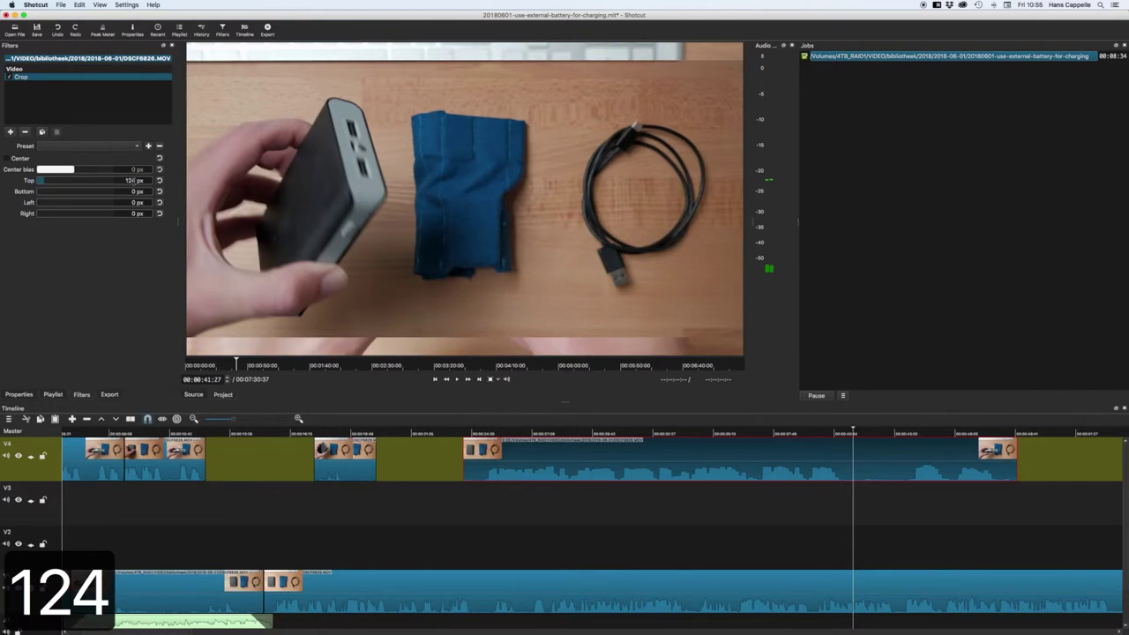
key(Tab)
text(124)
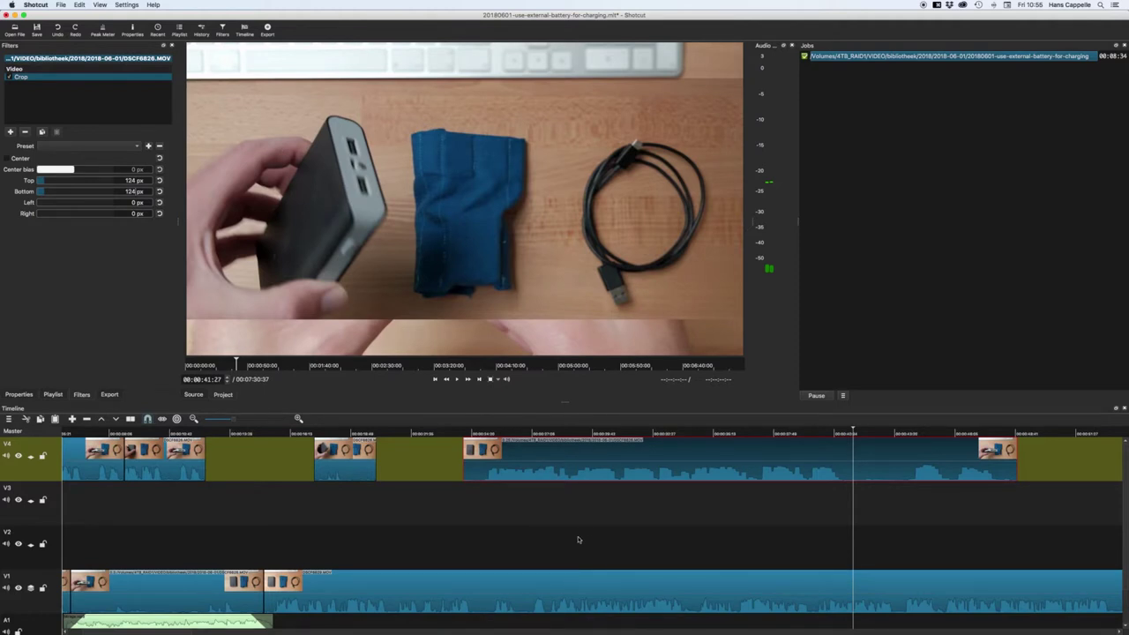
click(17, 544)
click(18, 587)
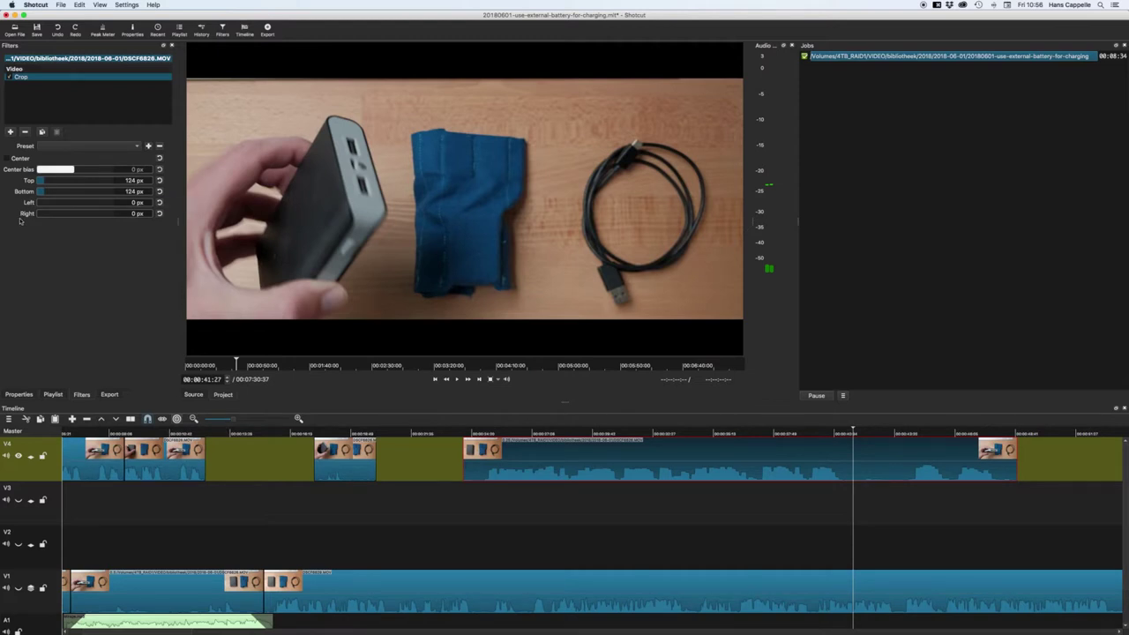
Step: Add a LUT (3D) filter to the slowed V4 clip and load Arabica 12.CUBE from the 35 Free LUTs folder
click(12, 132)
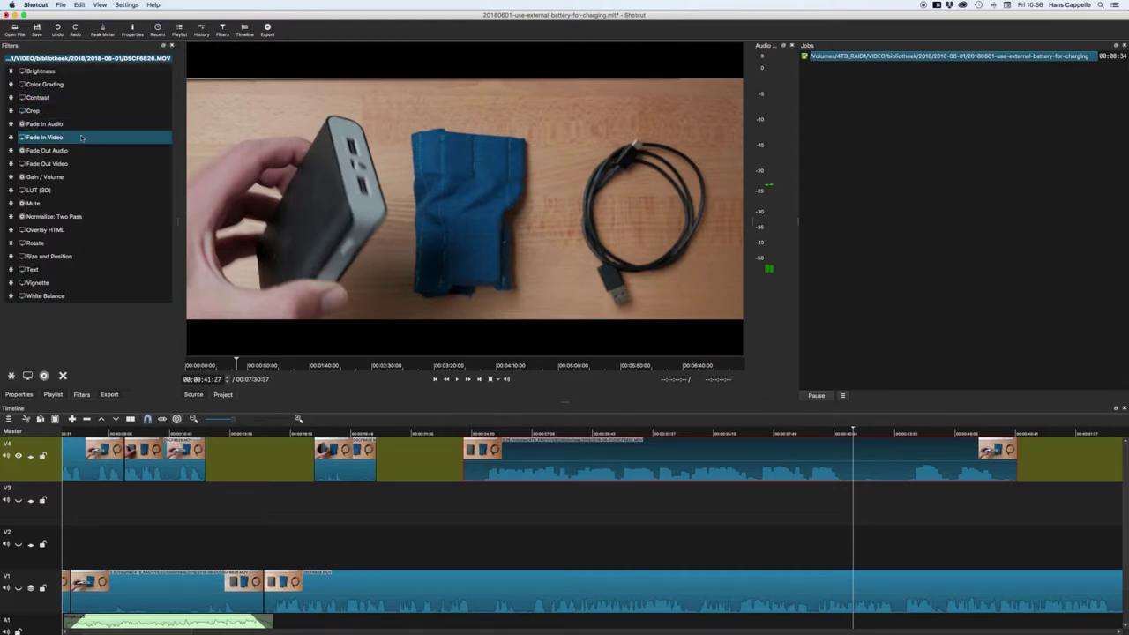
click(38, 190)
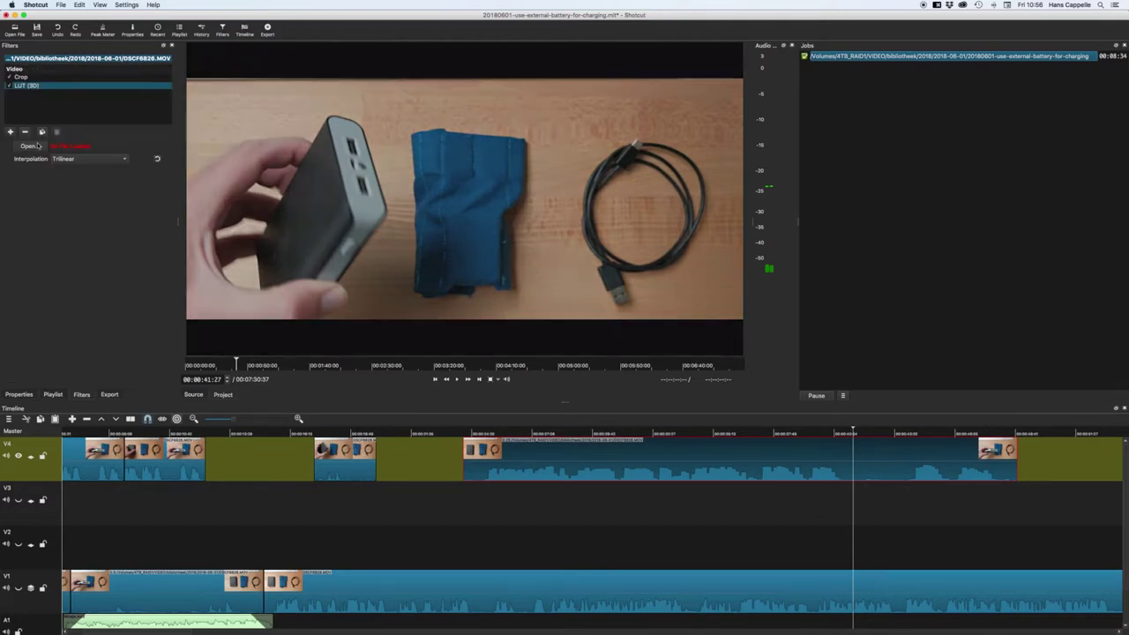
click(39, 147)
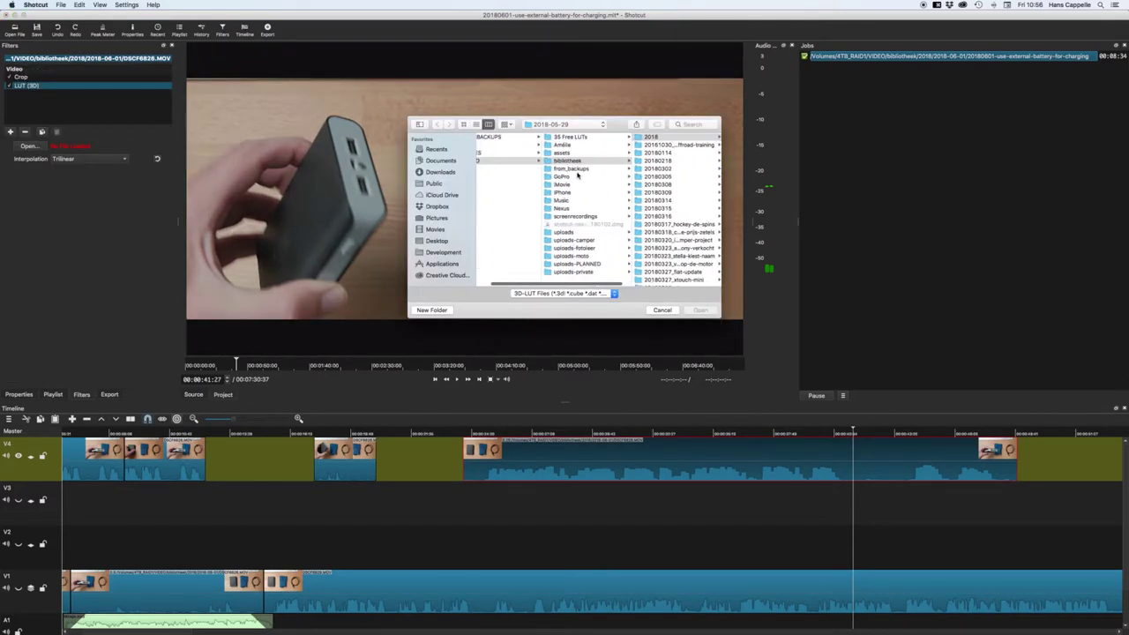
click(578, 138)
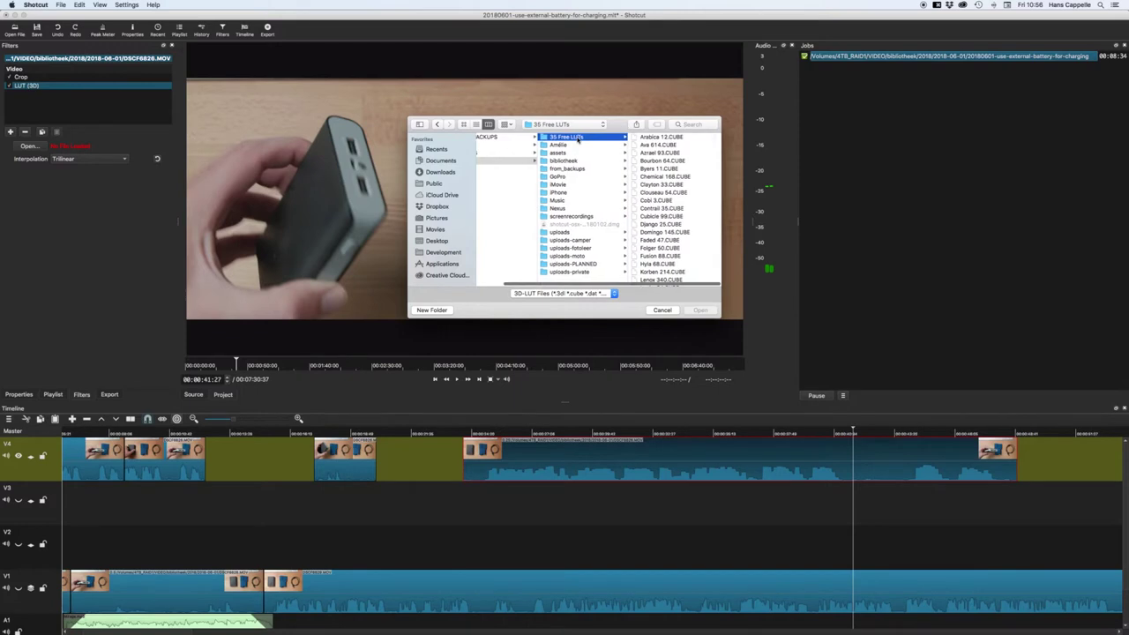
click(665, 138)
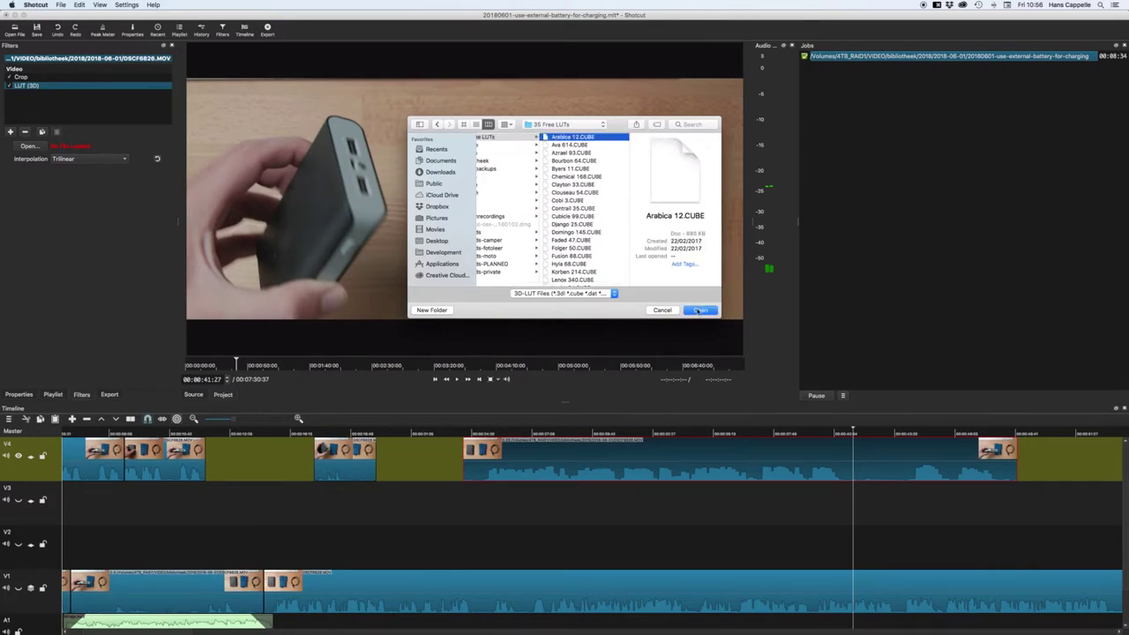
click(699, 311)
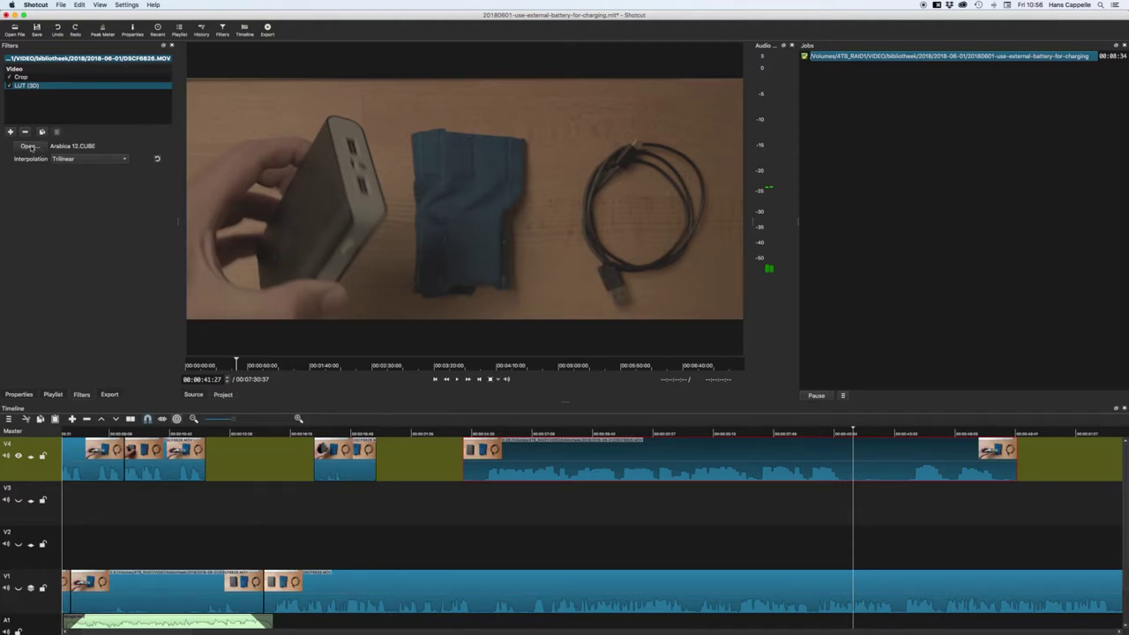
Step: Browse the other LUT files in the 35 Free LUTs folder and load Fusion 88.CUBE into the LUT (3D) filter
click(31, 147)
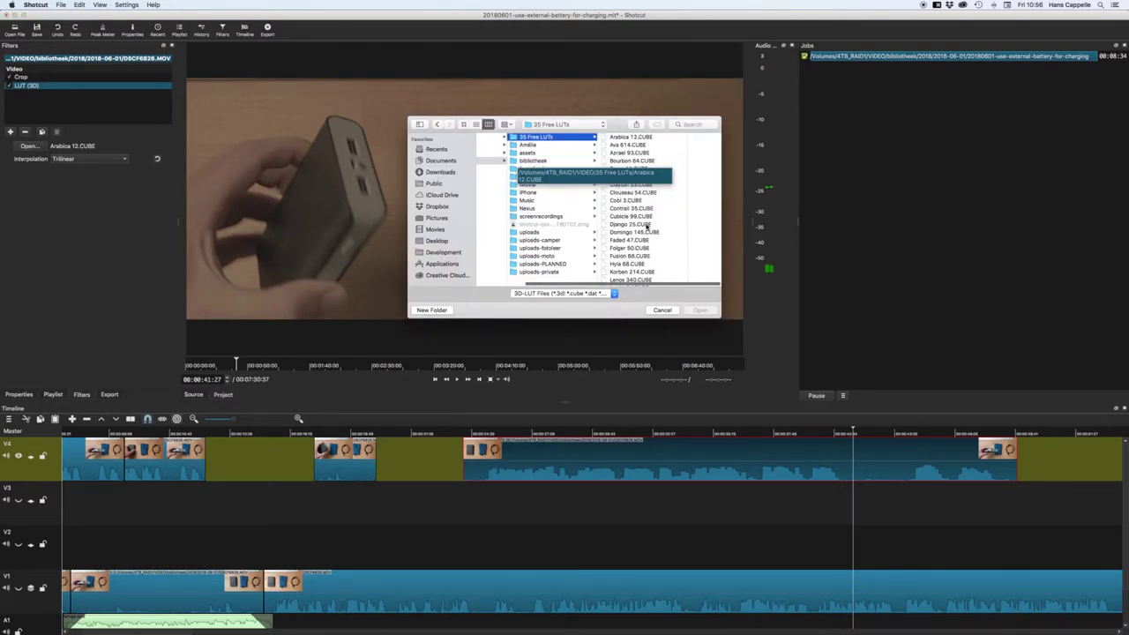
scroll(635, 221, down, 5)
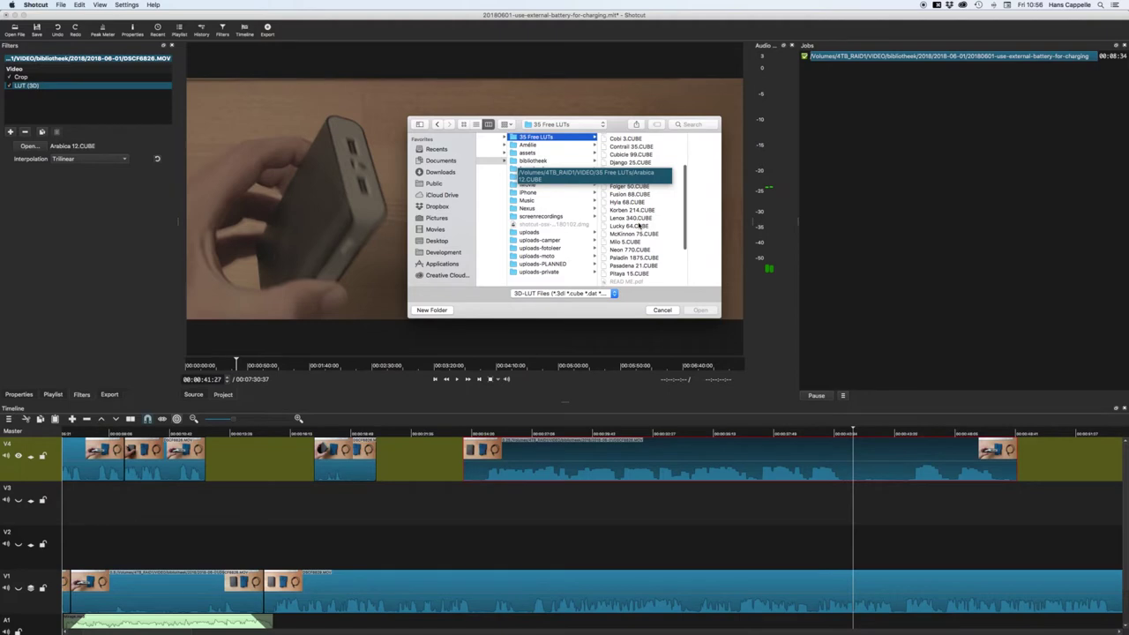
scroll(638, 226, down, 6)
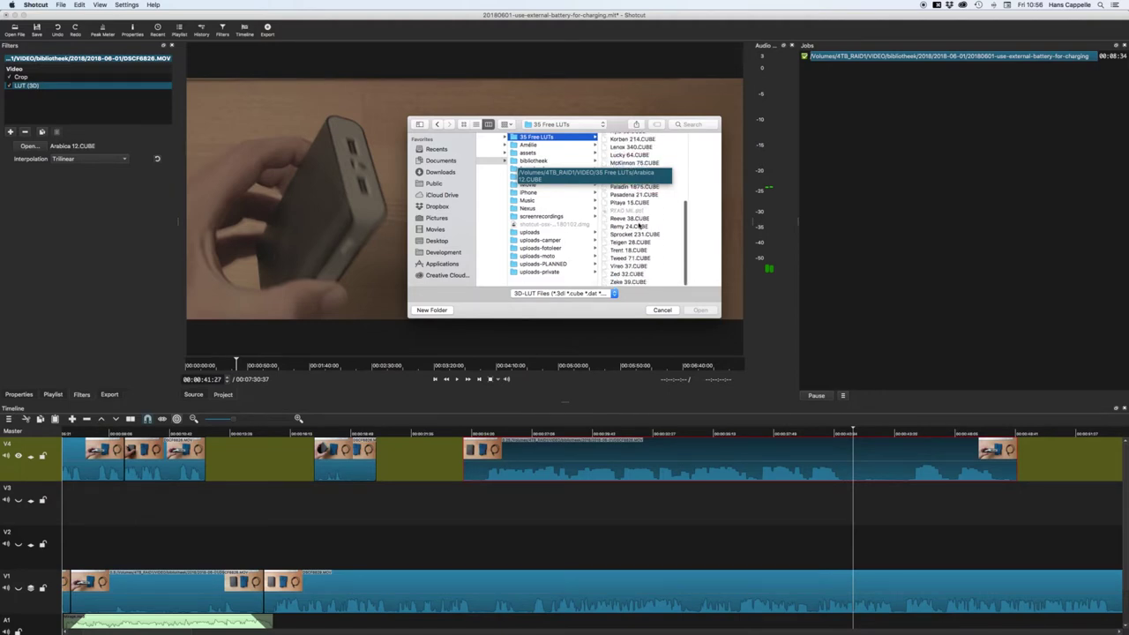
scroll(639, 226, up, 5)
click(630, 255)
click(699, 310)
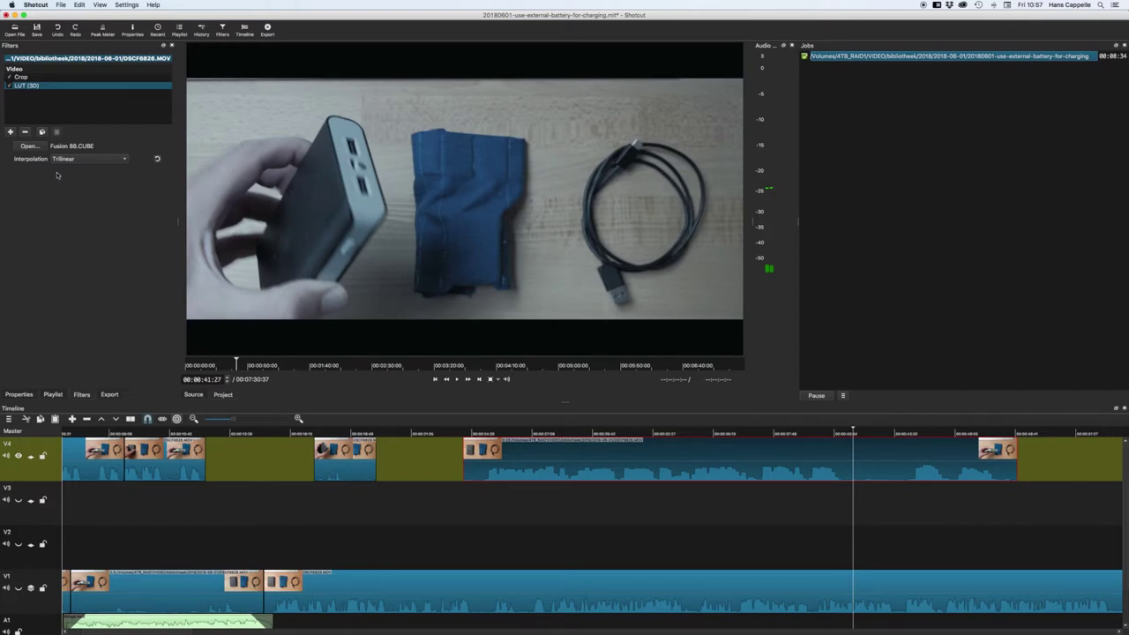
Step: Switch to Finder and open READ ME.pdf from the 35 Free LUTs folder inside VIDEO on the 4TB_RAID1 drive
mouse_move(468, 618)
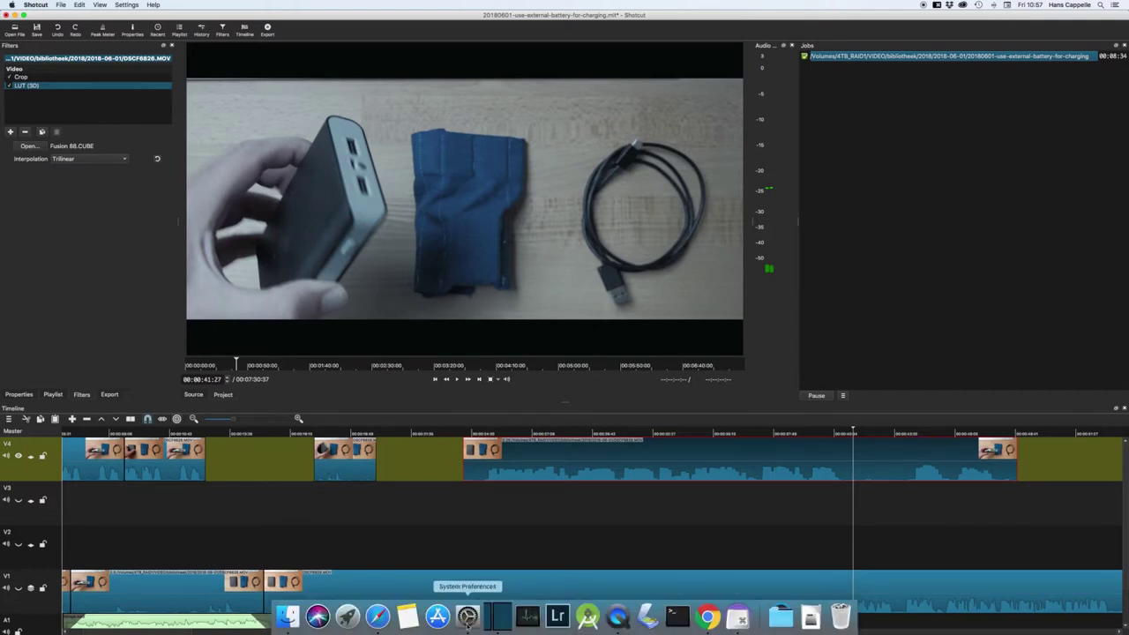
click(288, 615)
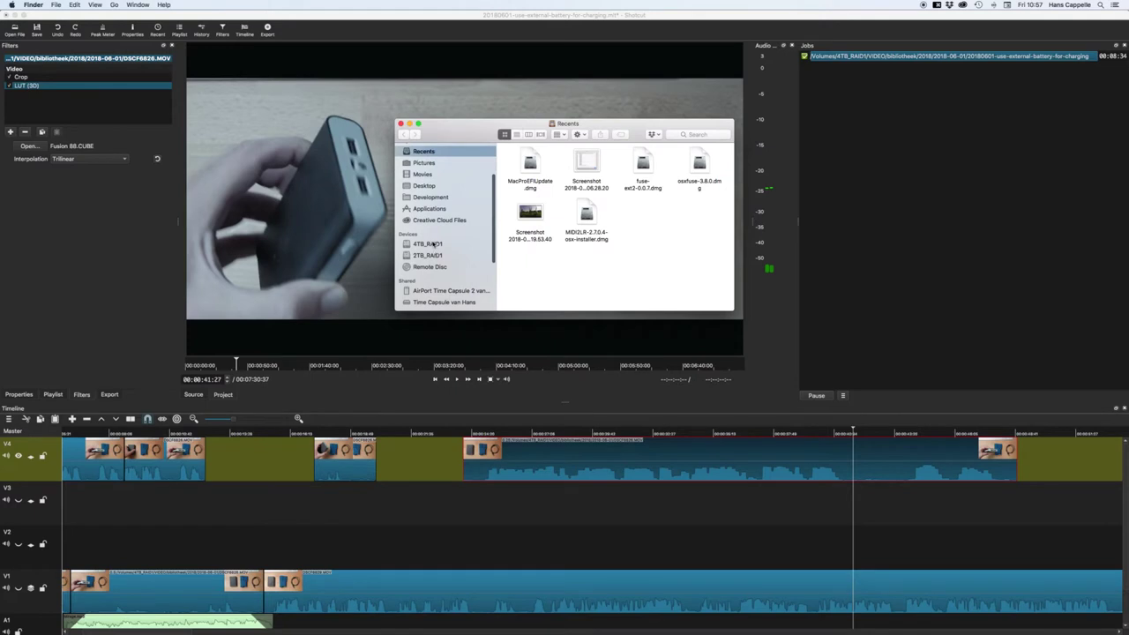
click(429, 244)
click(529, 135)
click(619, 147)
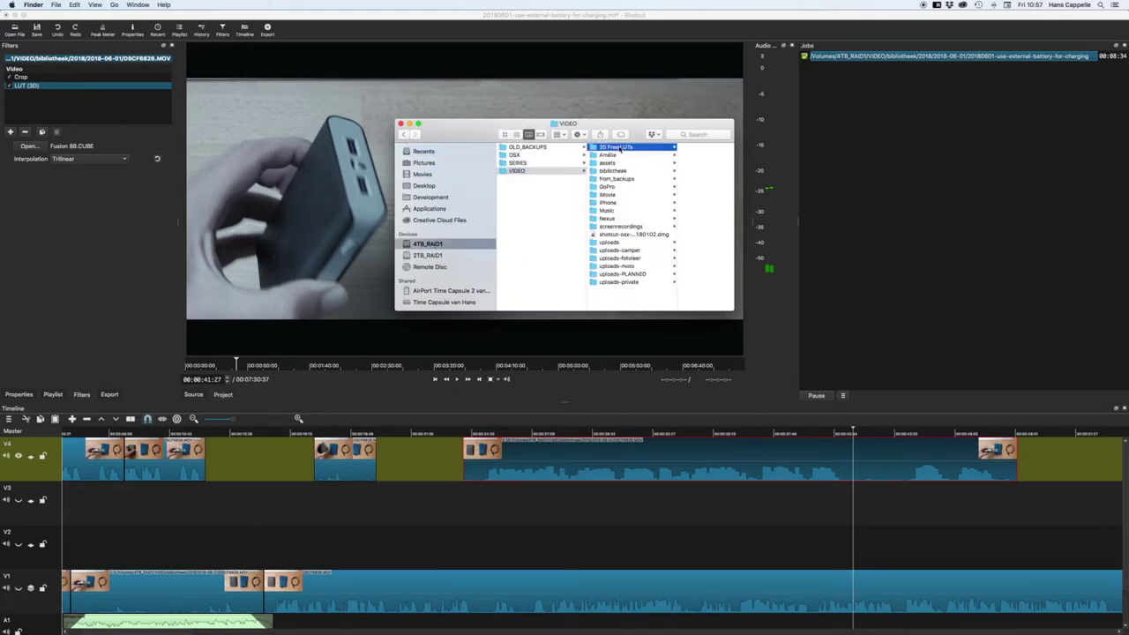
scroll(681, 225, down, 5)
click(673, 235)
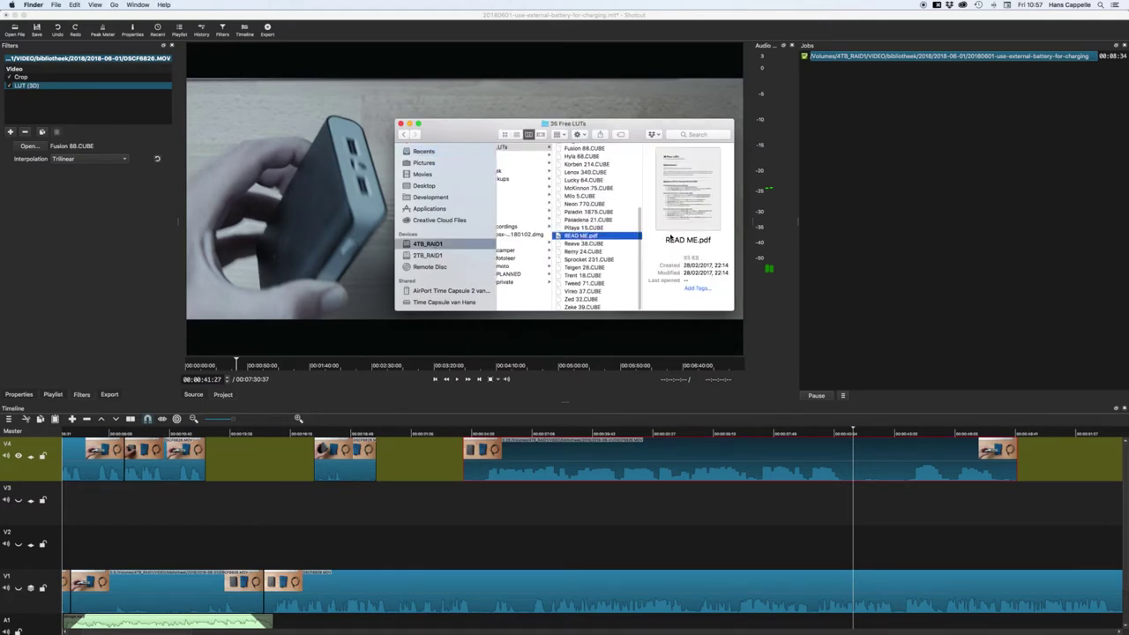
double_click(676, 204)
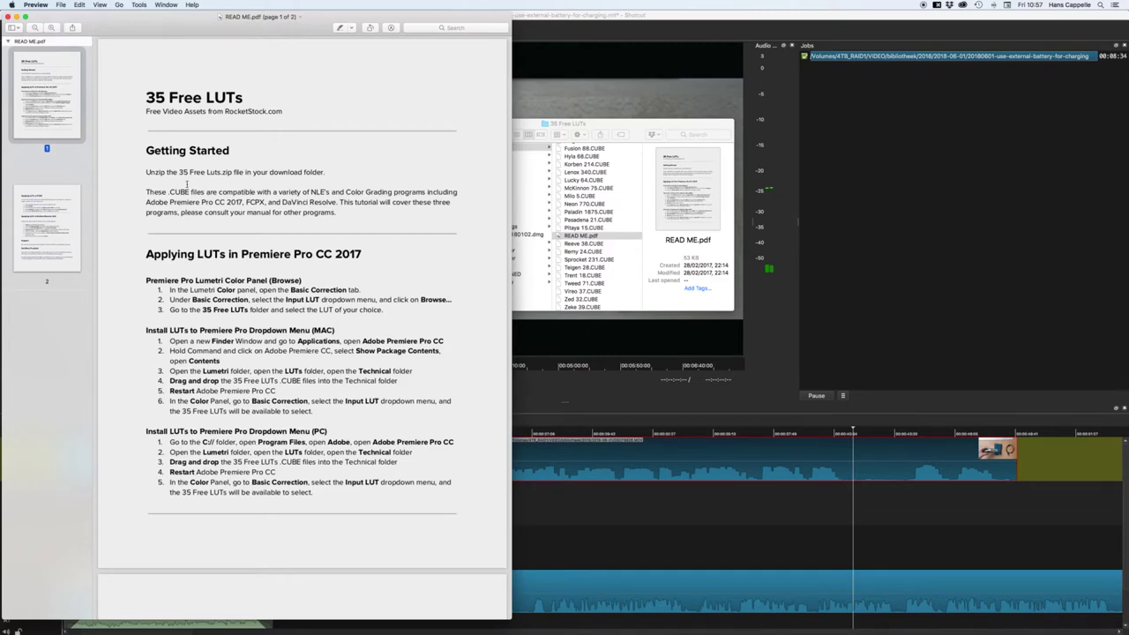
Step: Read through both pages of the LUT readme for its source and usage instructions, and return to Shotcut
scroll(187, 185, down, 10)
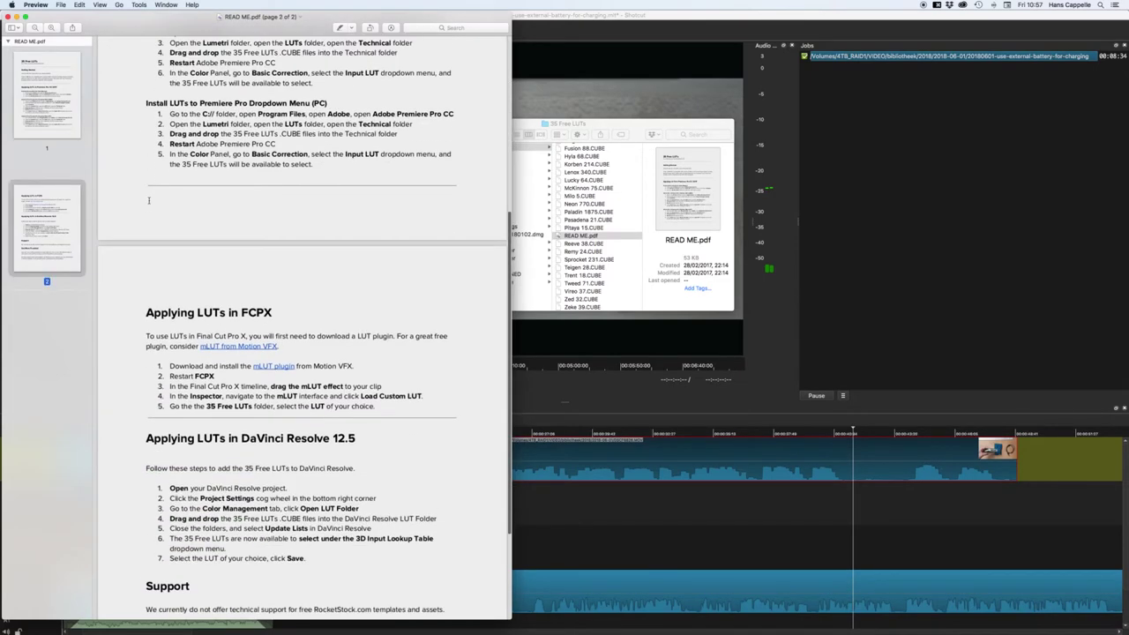
scroll(148, 200, down, 5)
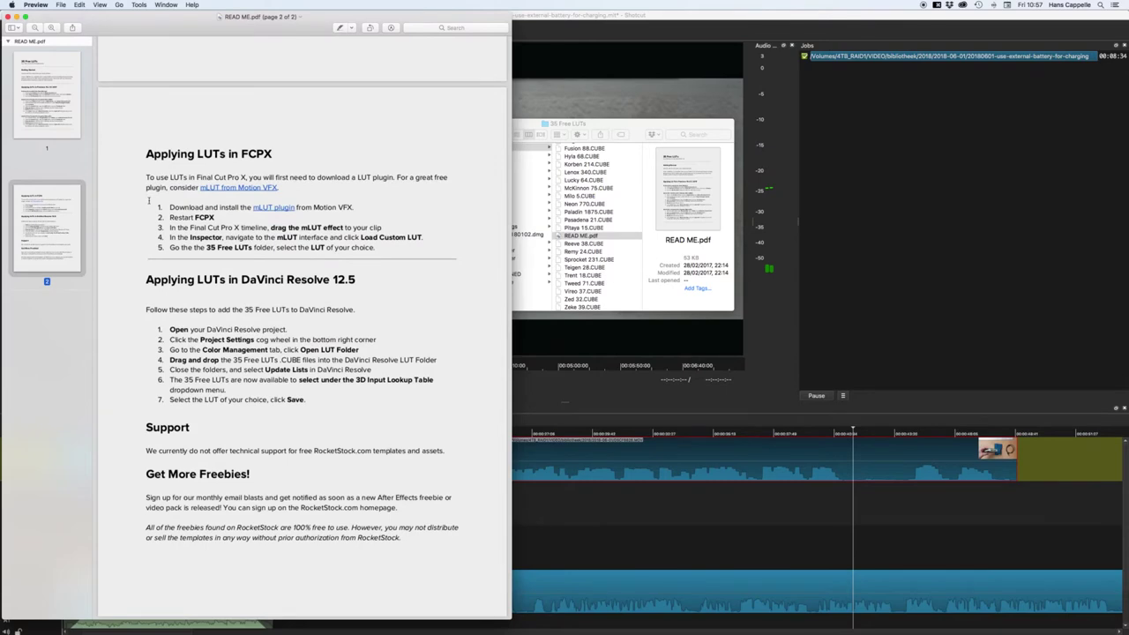
scroll(189, 204, up, 10)
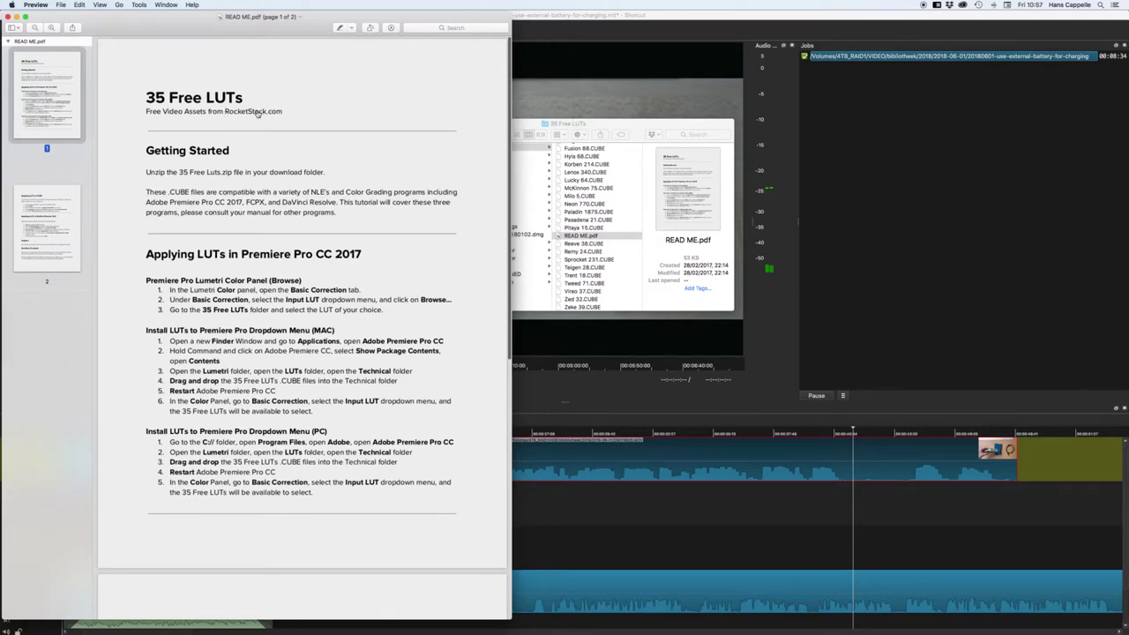
key(super+Tab)
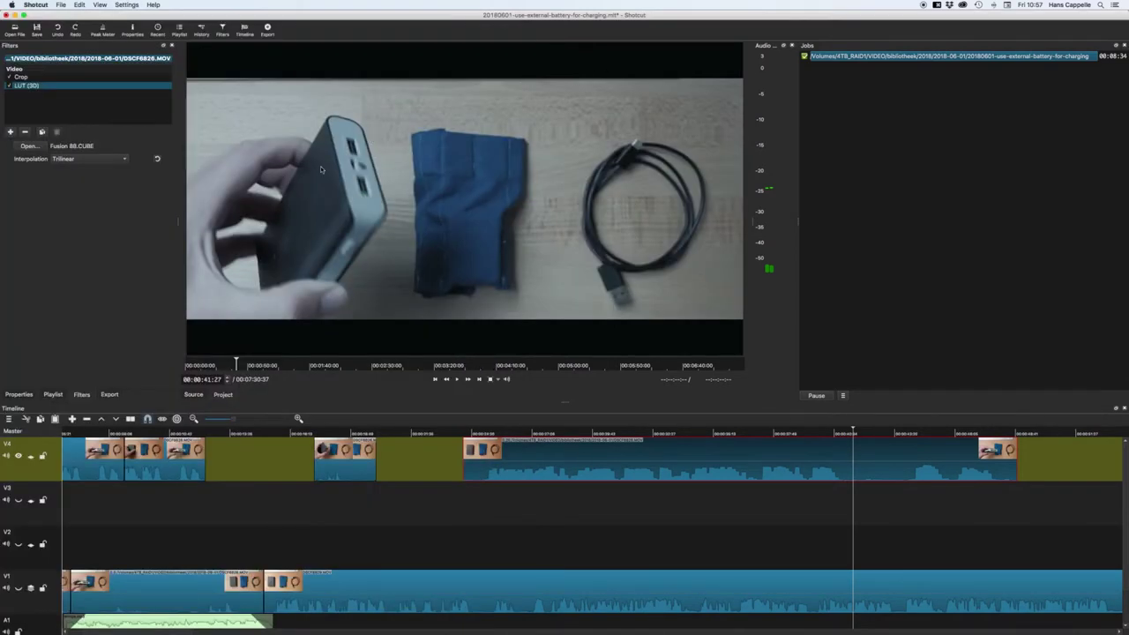
Step: Add a Text filter with the #timecode# field to the slowed V4 clip
click(11, 131)
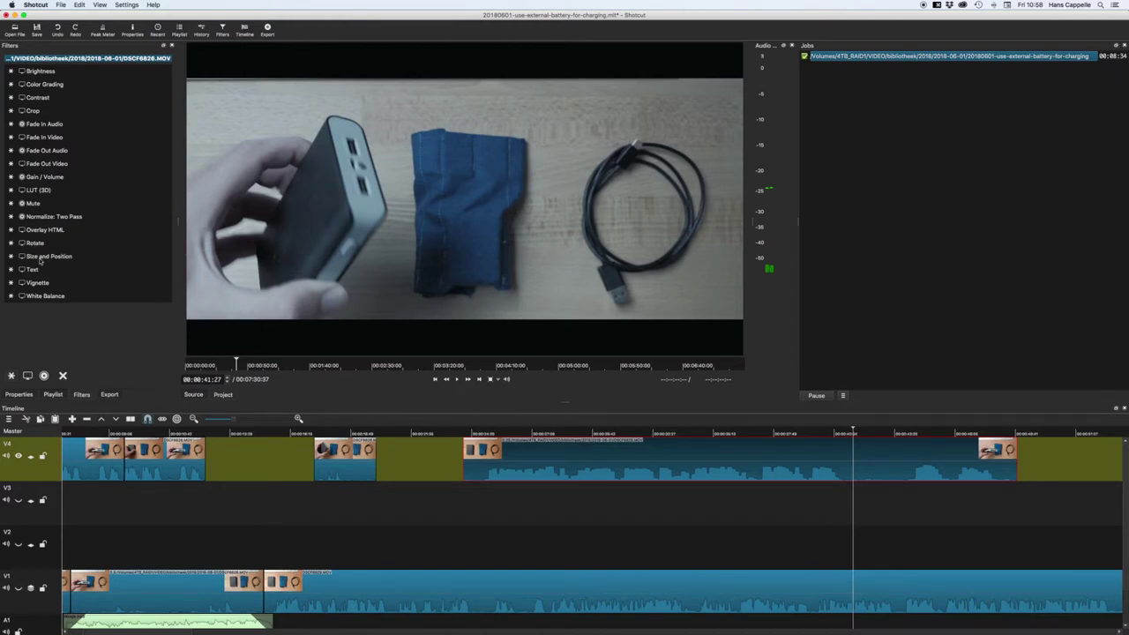
click(38, 271)
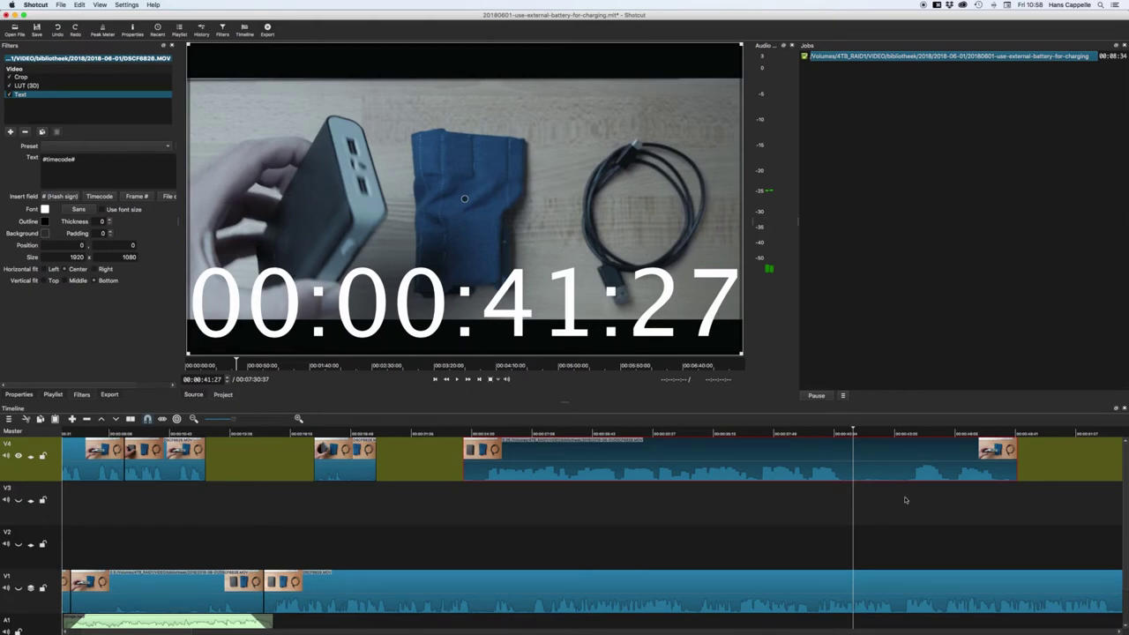
Step: Preview the timecode overlay outside and inside the last V4 clip, select its #timecode# text and play the clip
click(352, 512)
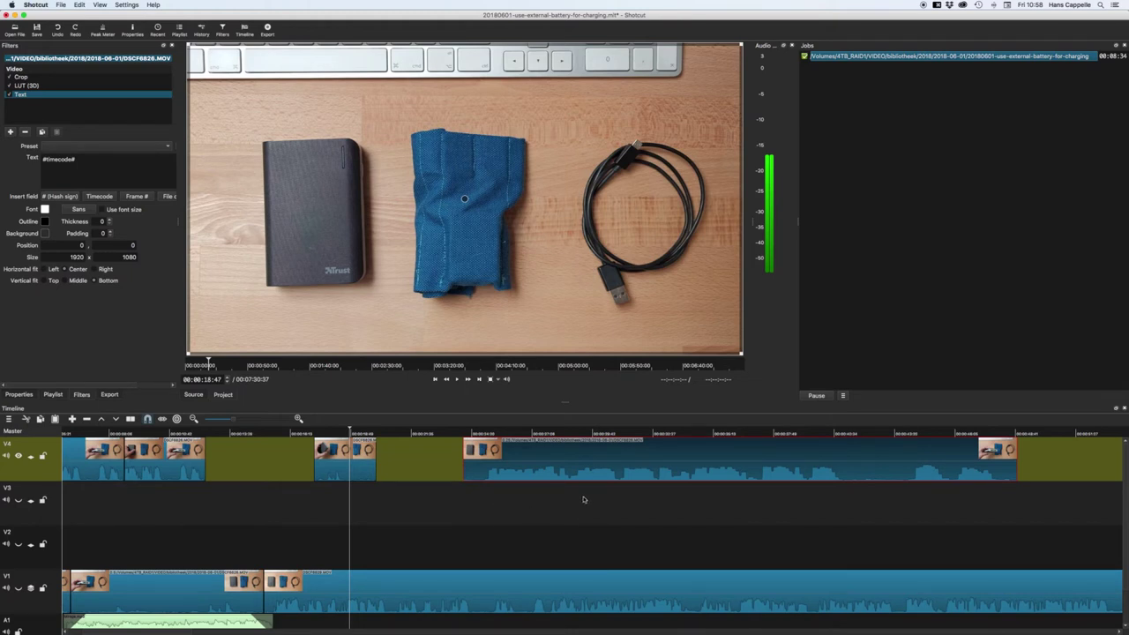
click(583, 499)
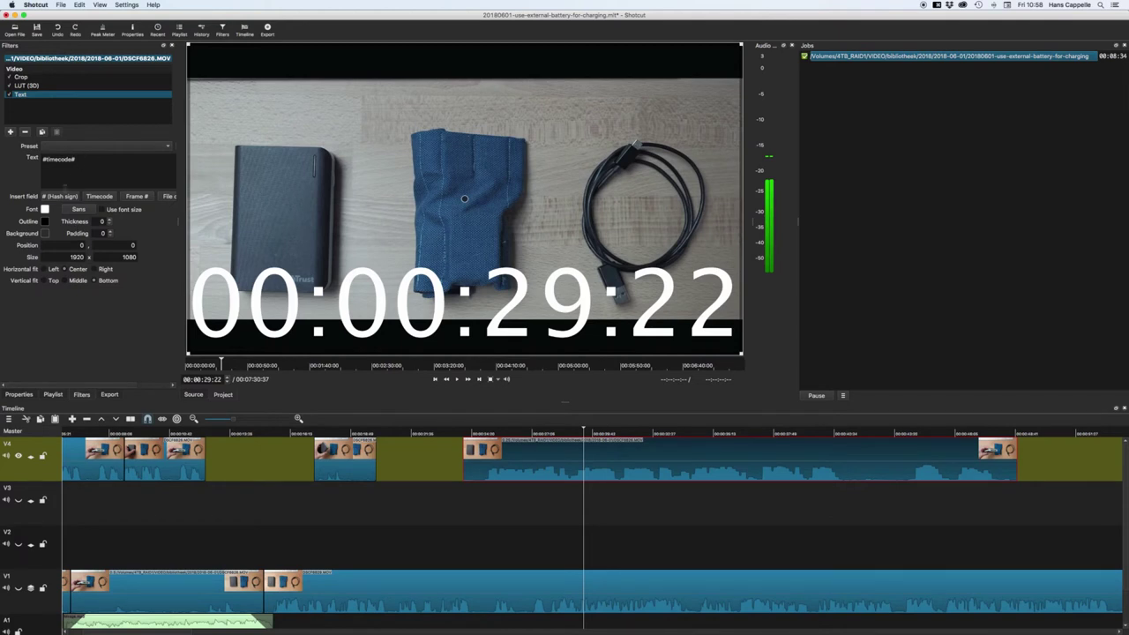
triple_click(100, 160)
click(567, 500)
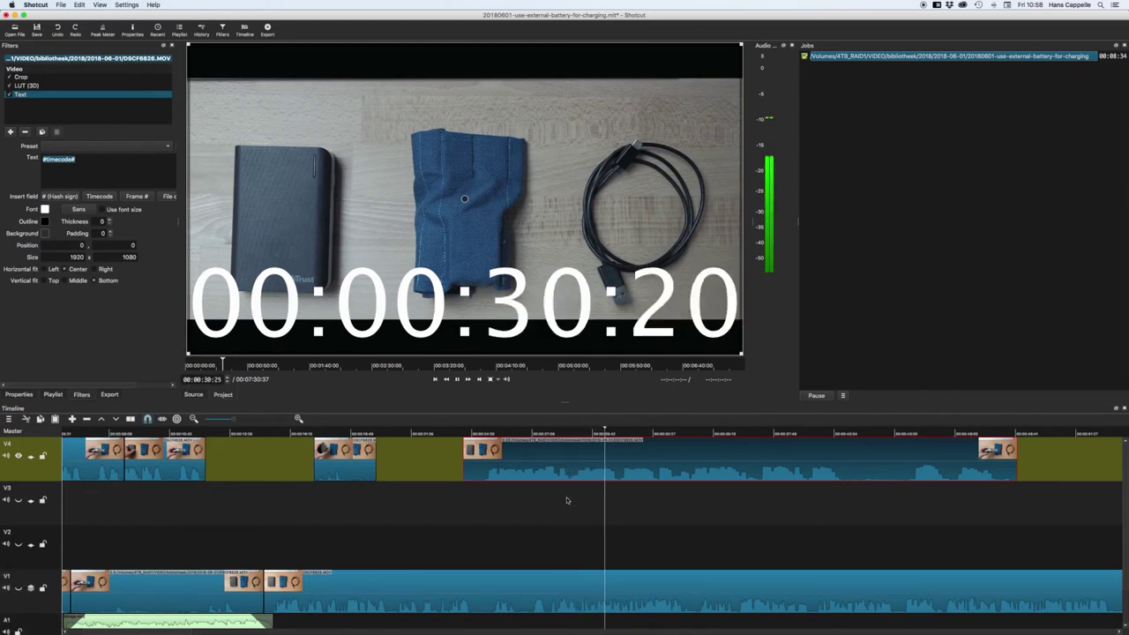
Step: Stop playback and replace the #timecode# field in the Text filter with the word hallo
key(space)
click(55, 168)
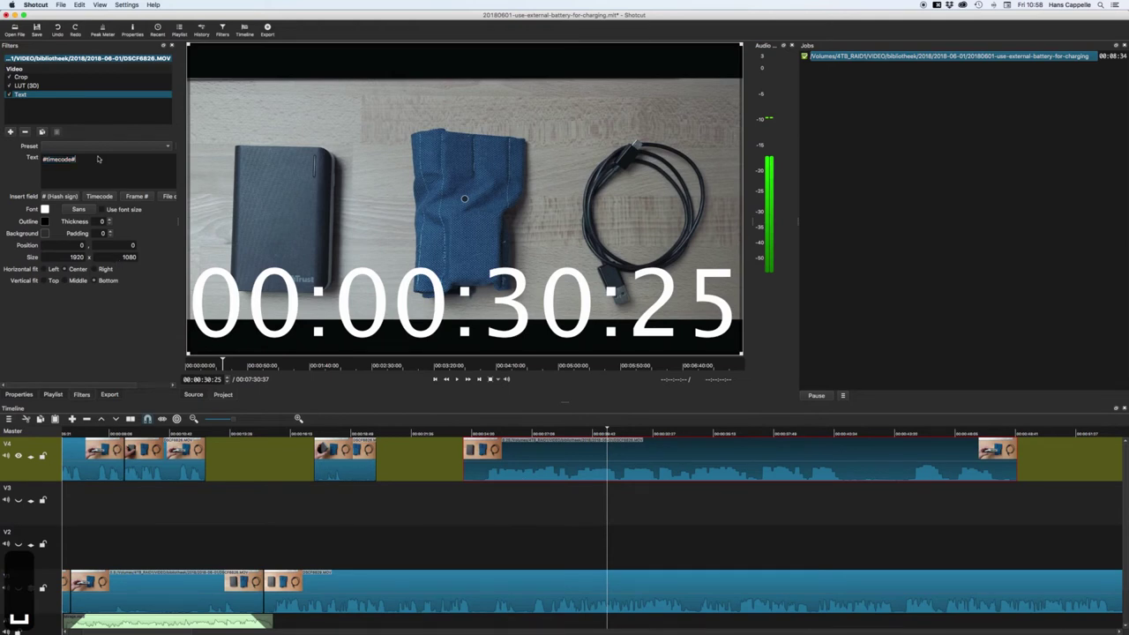
drag(98, 159, 27, 163)
text(hallo)
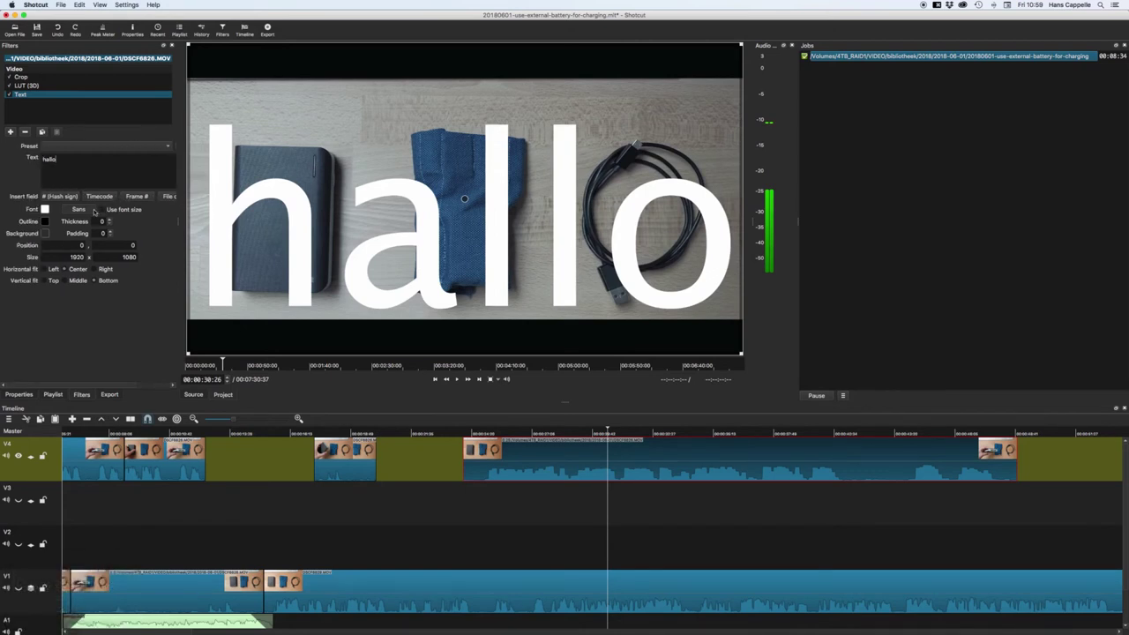
Step: Set the font of the hallo text to Geneva and toggle the use font size option on and off
click(94, 209)
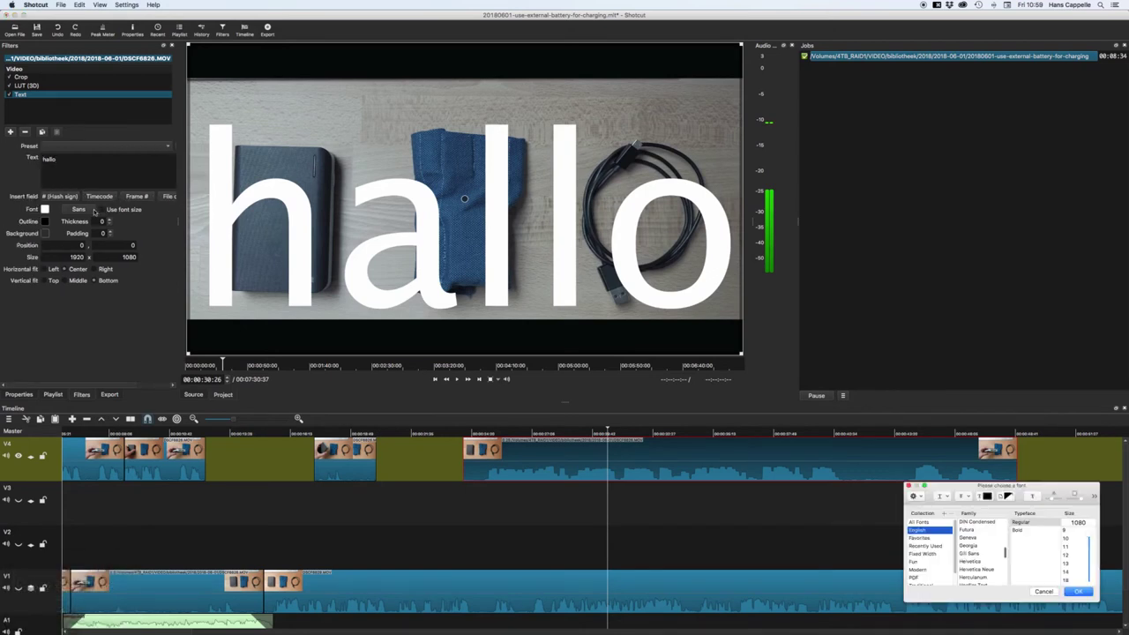
click(977, 537)
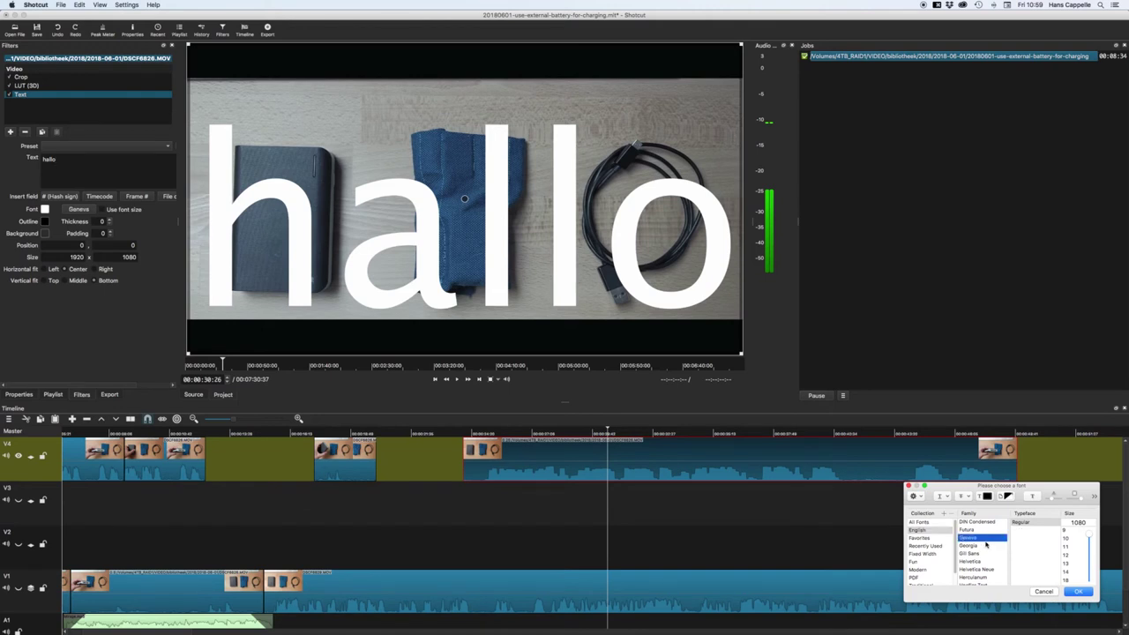
click(1048, 593)
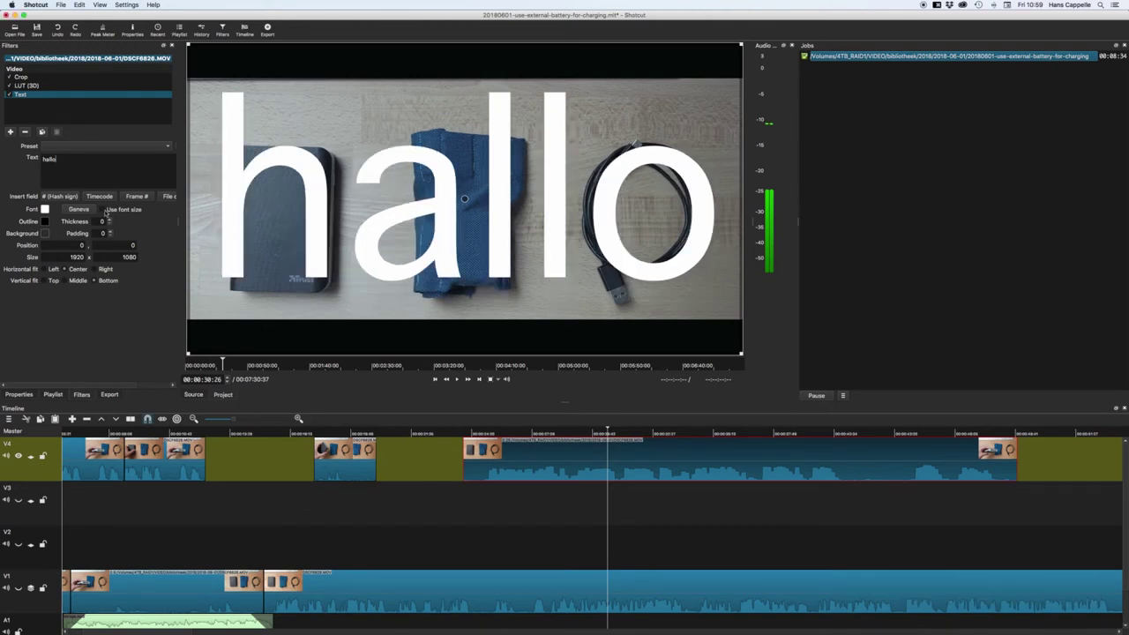
click(103, 210)
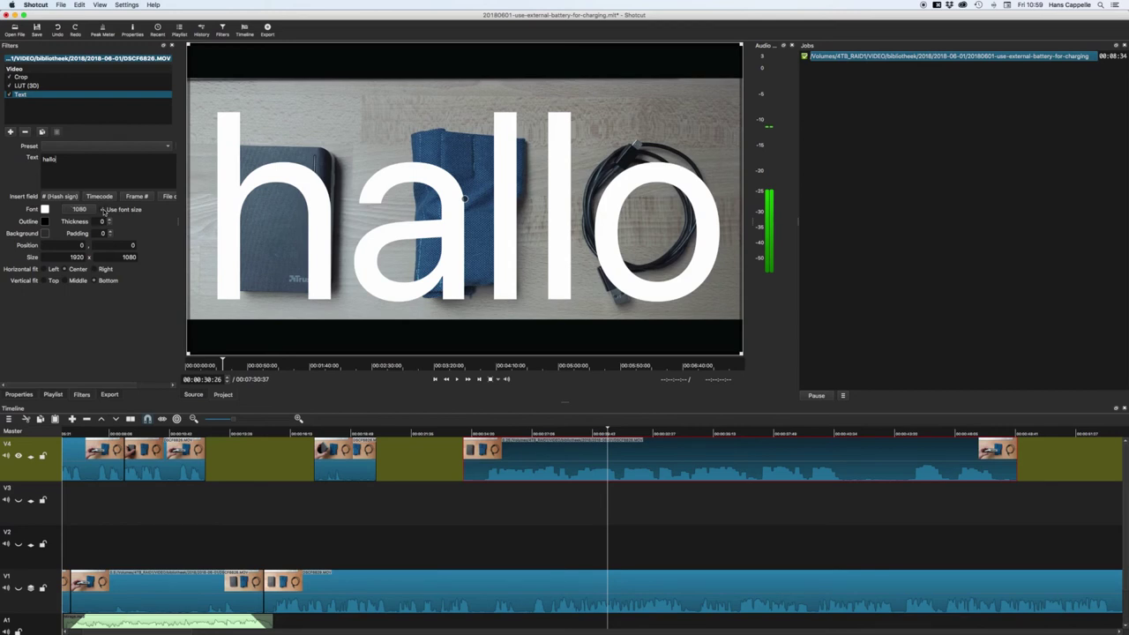
click(103, 210)
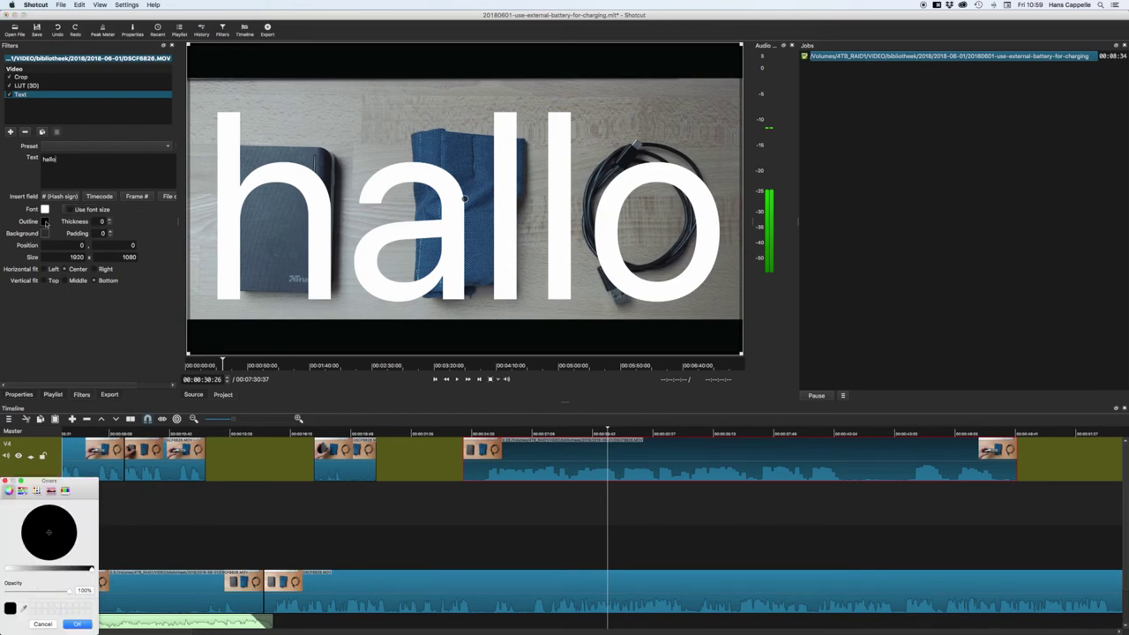
Step: Give the text a black outline with a thickness of 10 and close the colour picker
click(110, 220)
click(109, 220)
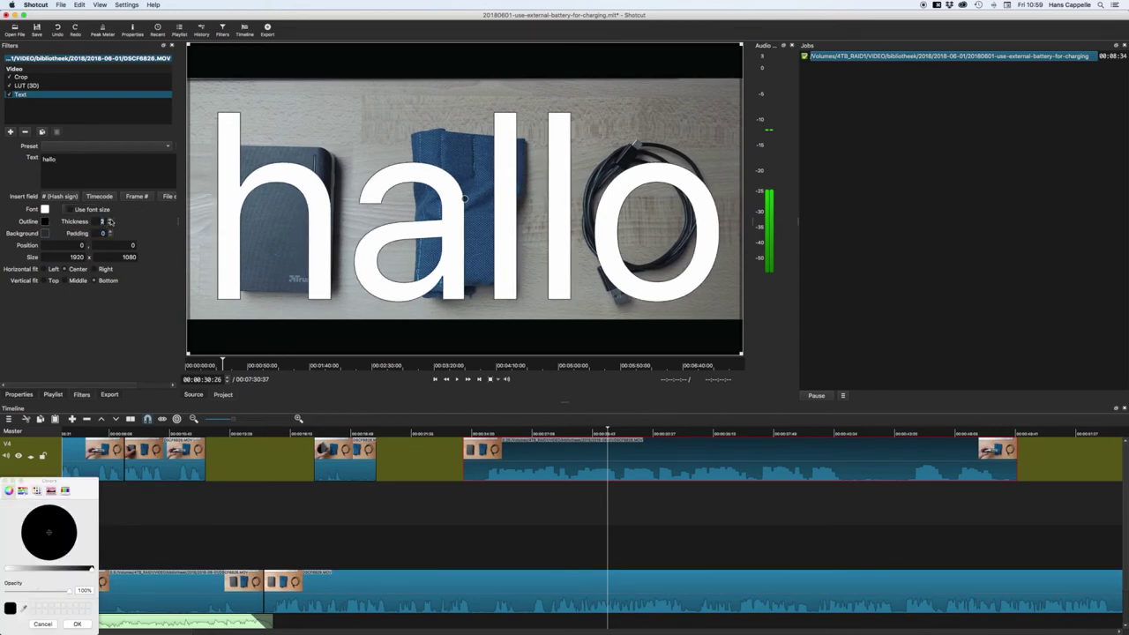
scroll(110, 222, up, 8)
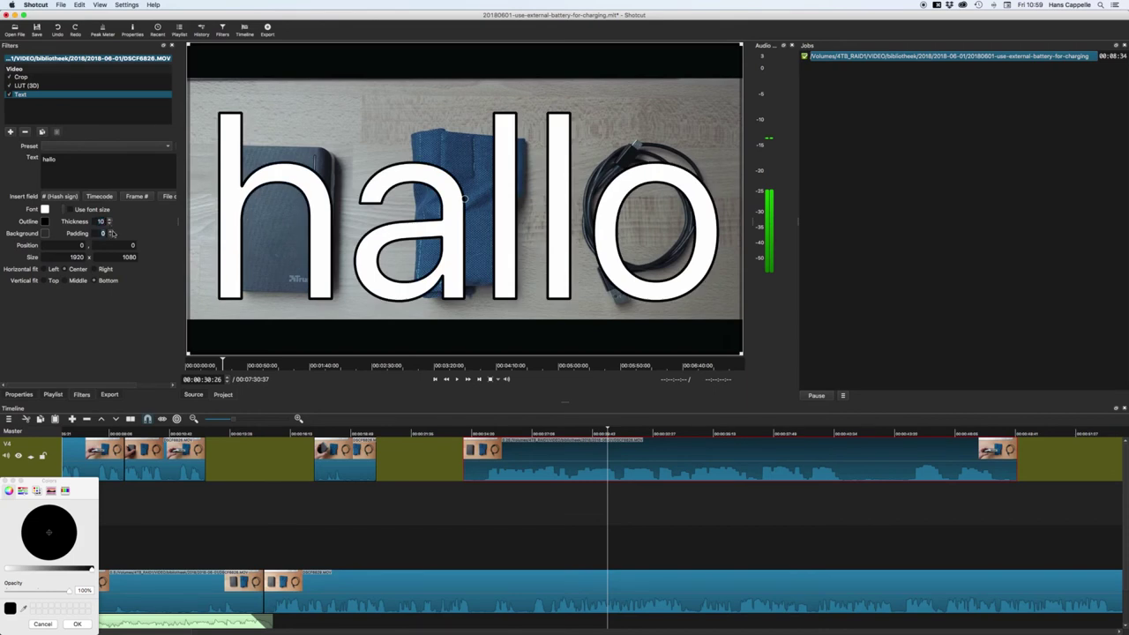
click(5, 482)
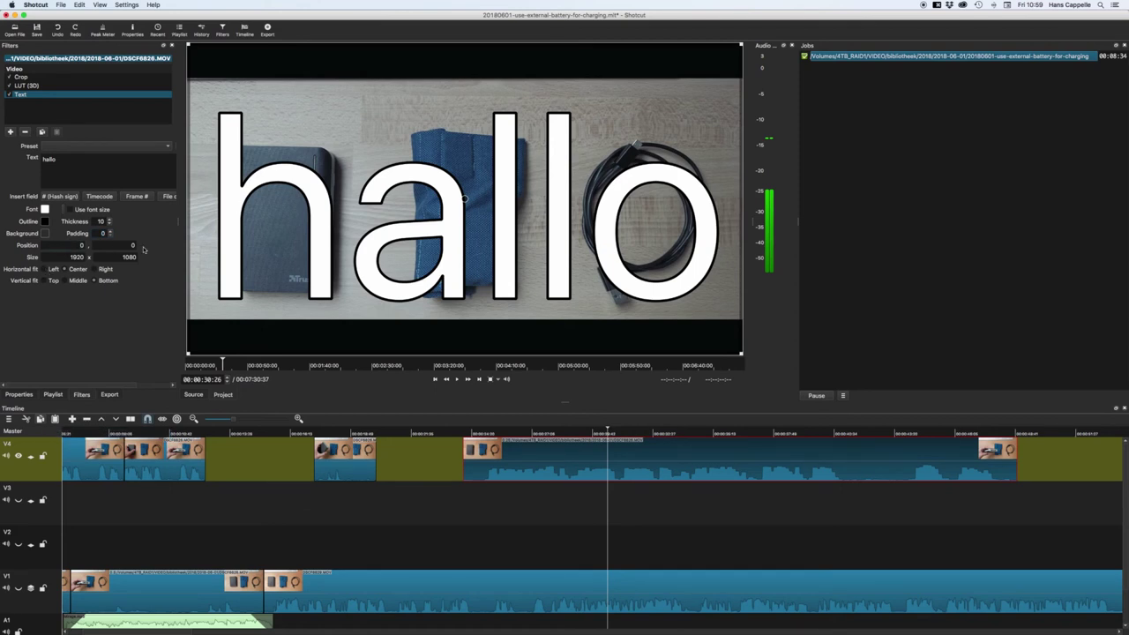
Step: Try left and top alignment for the text, ending with horizontal fit Center and vertical fit Middle
click(53, 269)
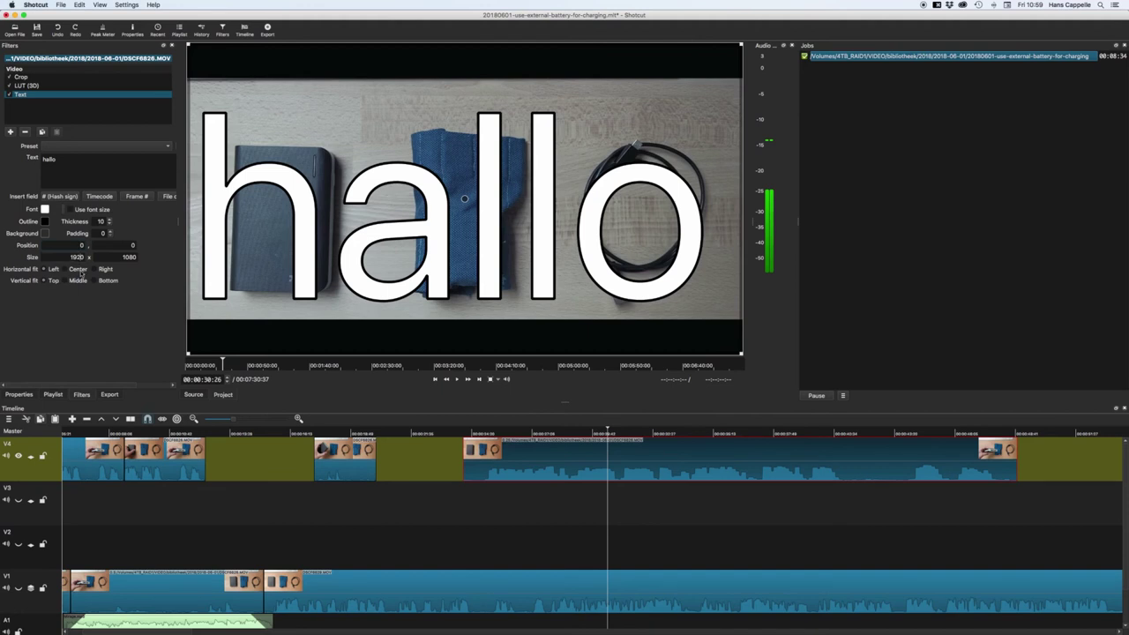
key(BackSpace)
key(super+z)
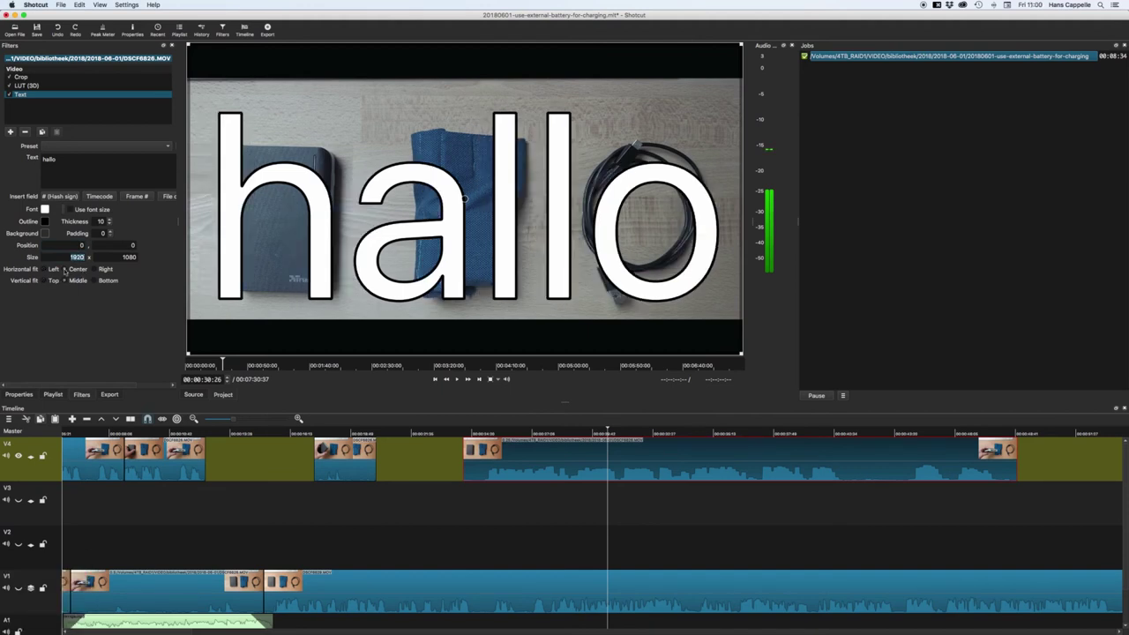
Step: Open the list of filters that can be added to the V4 clip
click(10, 132)
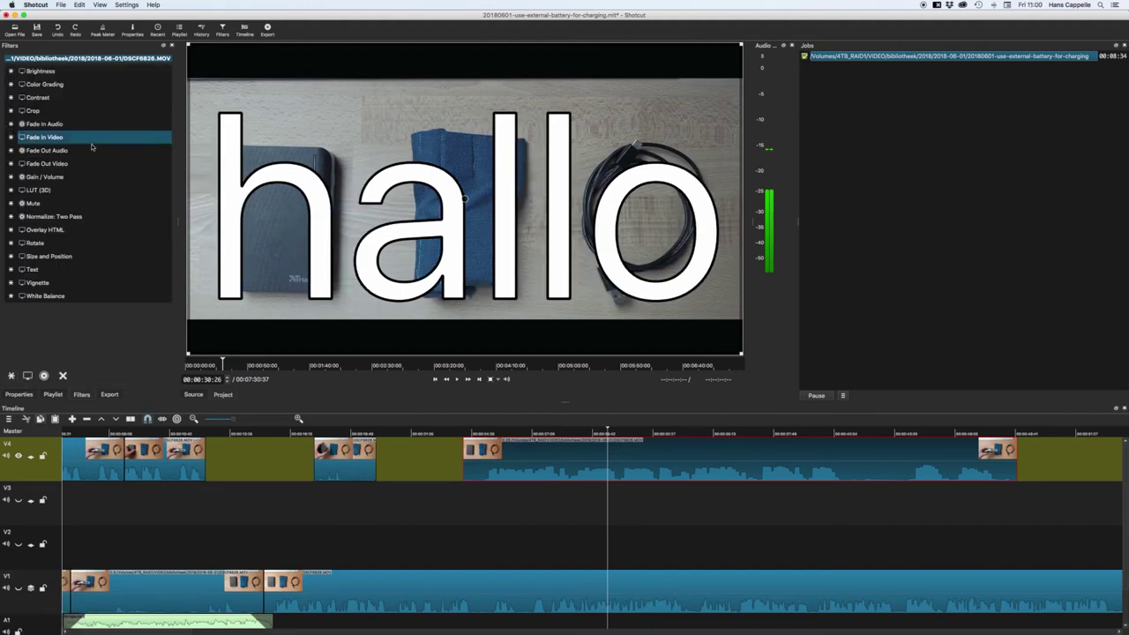